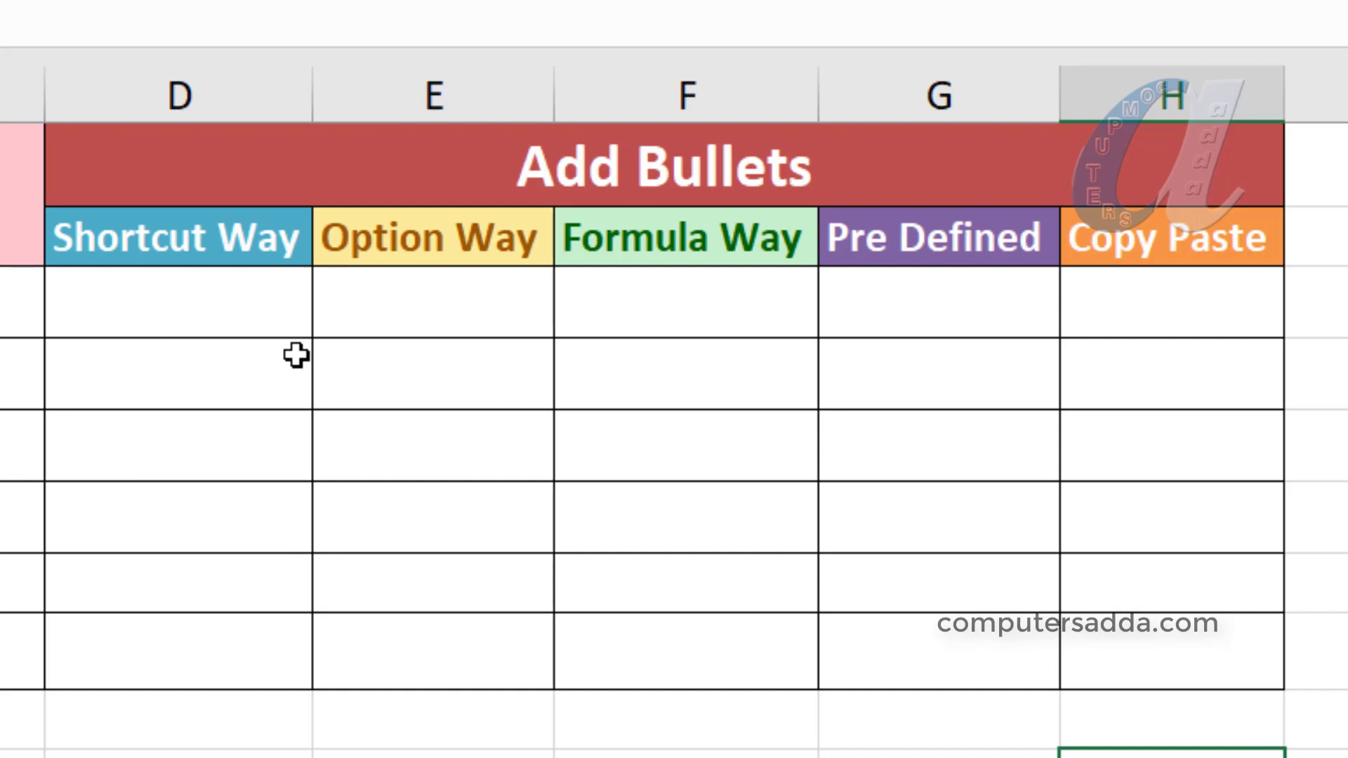
Enter solid bullets in D3 and D4 with Alt+7 and a hollow circle bullet in D5 with Alt+9.
left_click(147, 304)
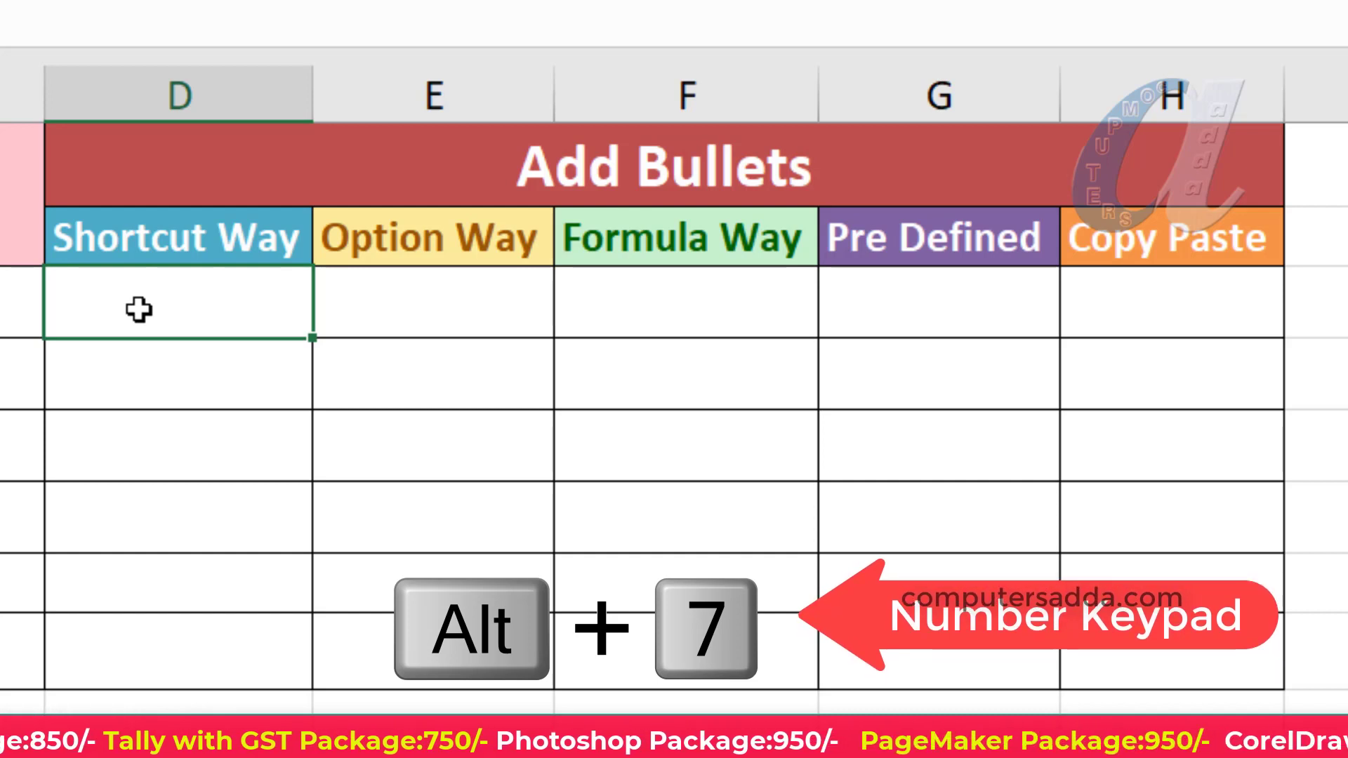
type("•")
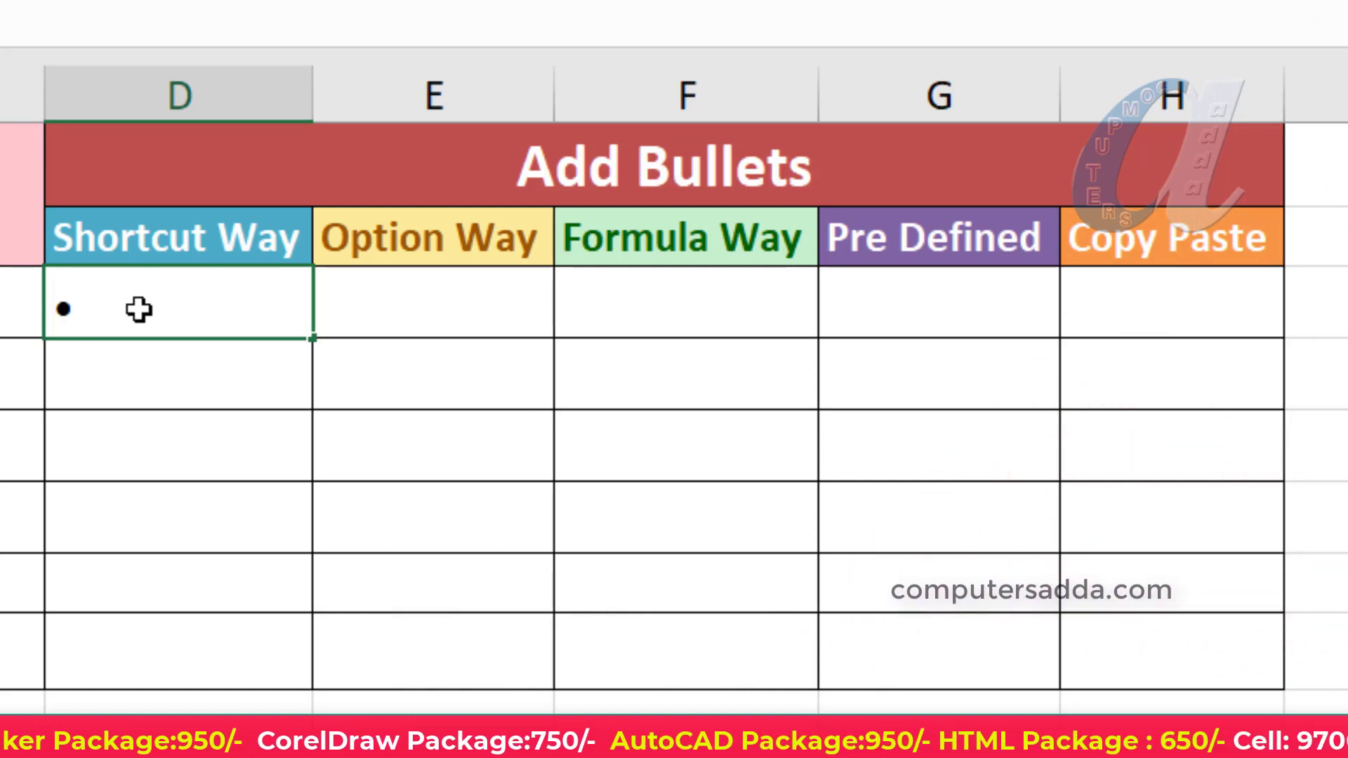
left_click(125, 374)
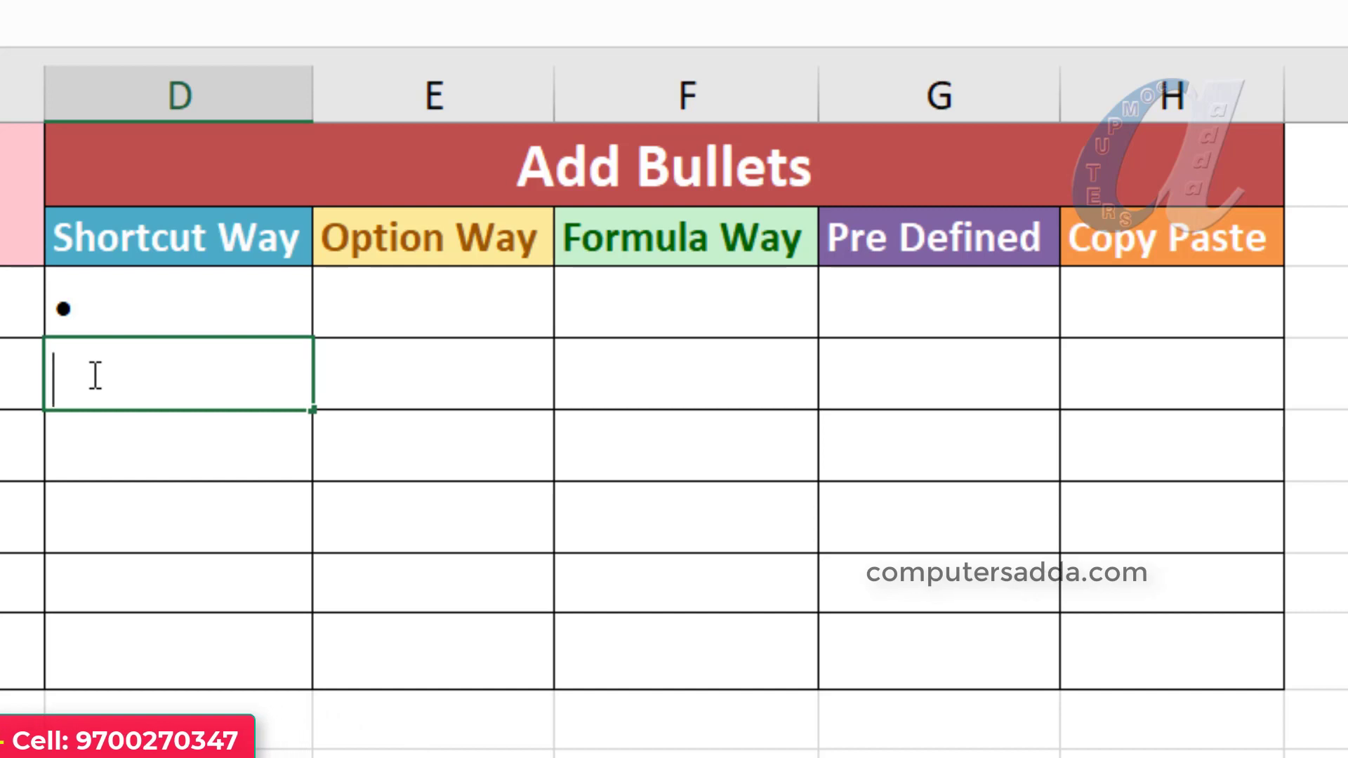
key("F2")
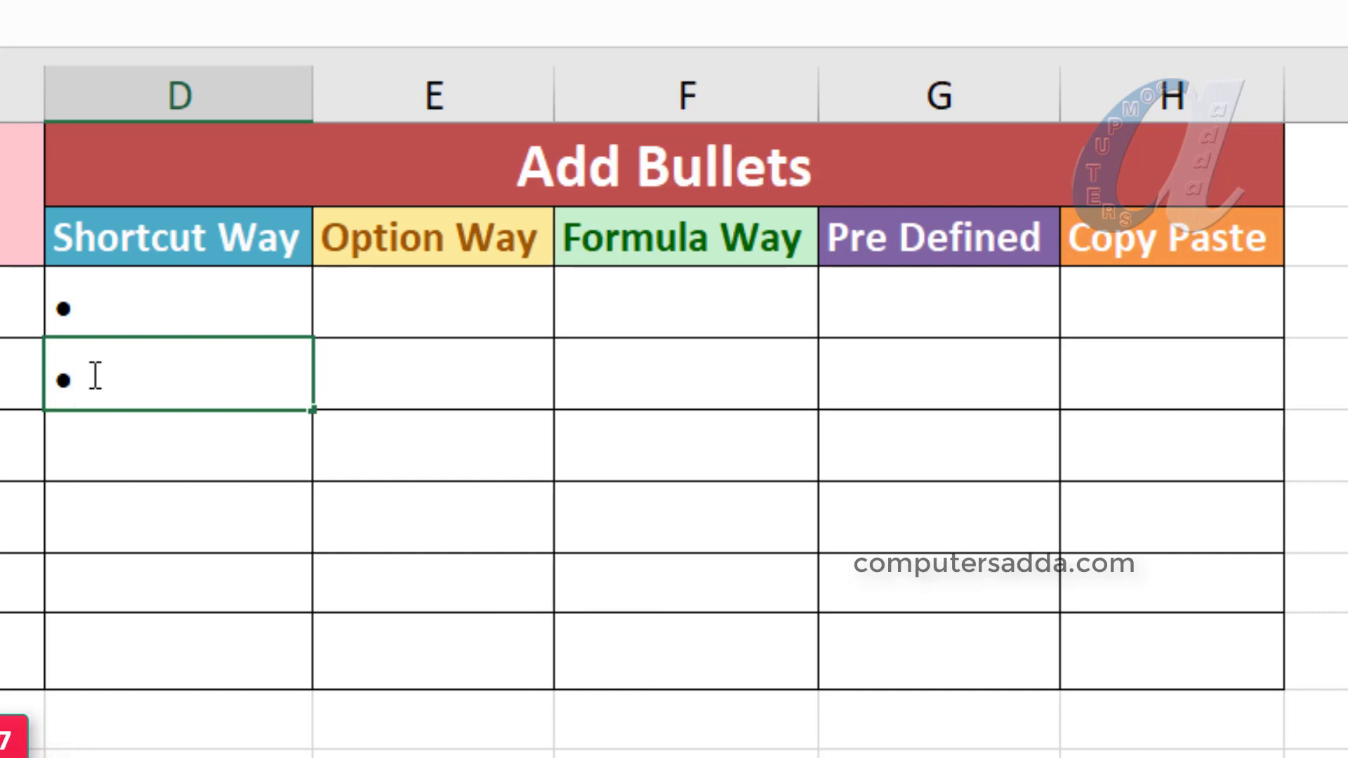
left_click(142, 436)
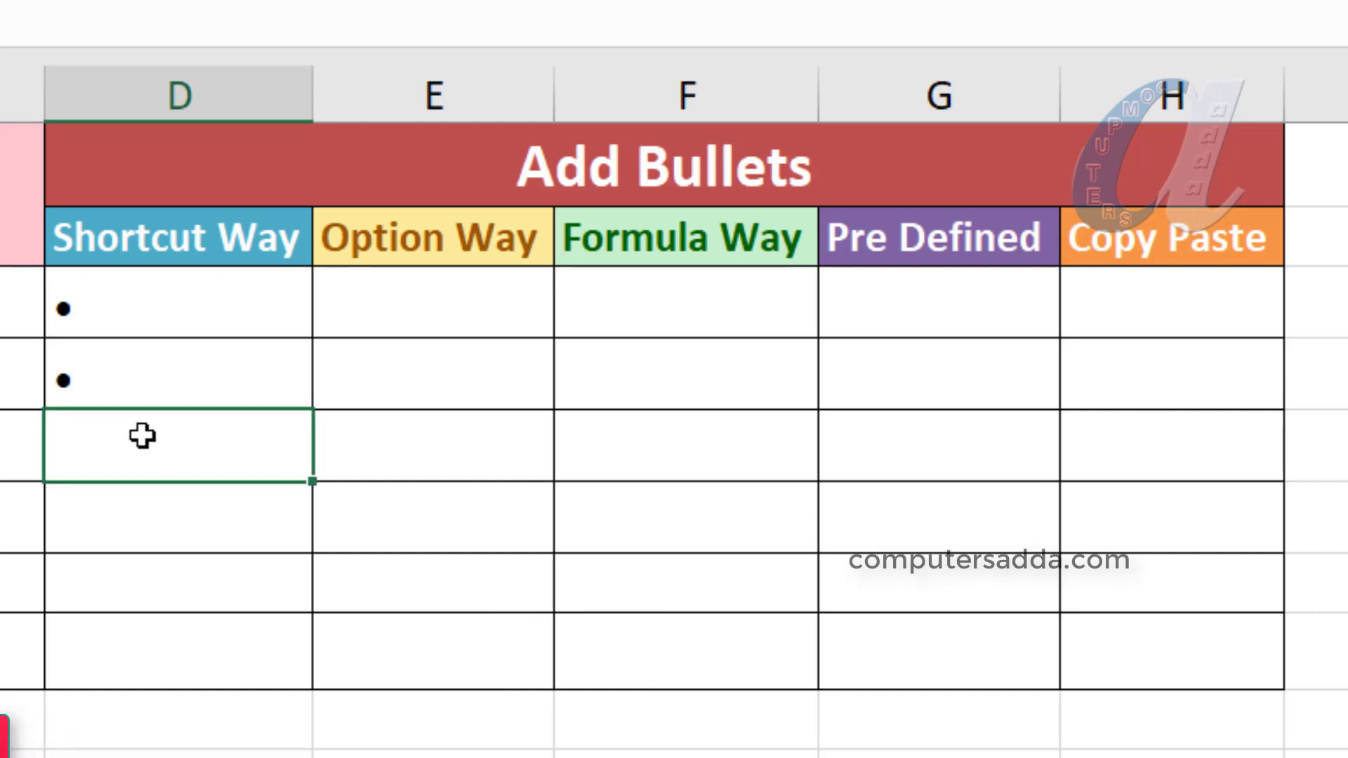
key("F2")
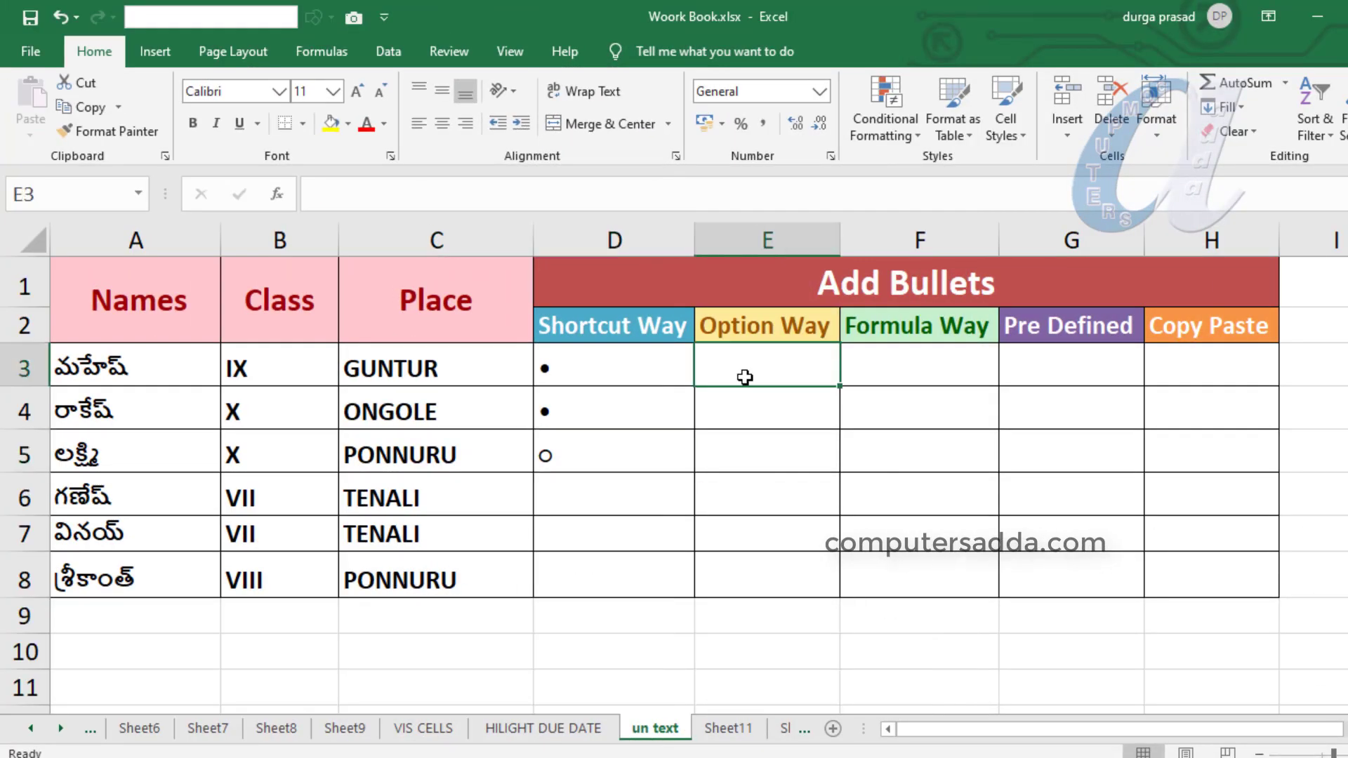
Insert the Black Circle symbol (25CF) from Arial Geometric Shapes into cell E3.
left_click_drag(743, 376, 743, 561)
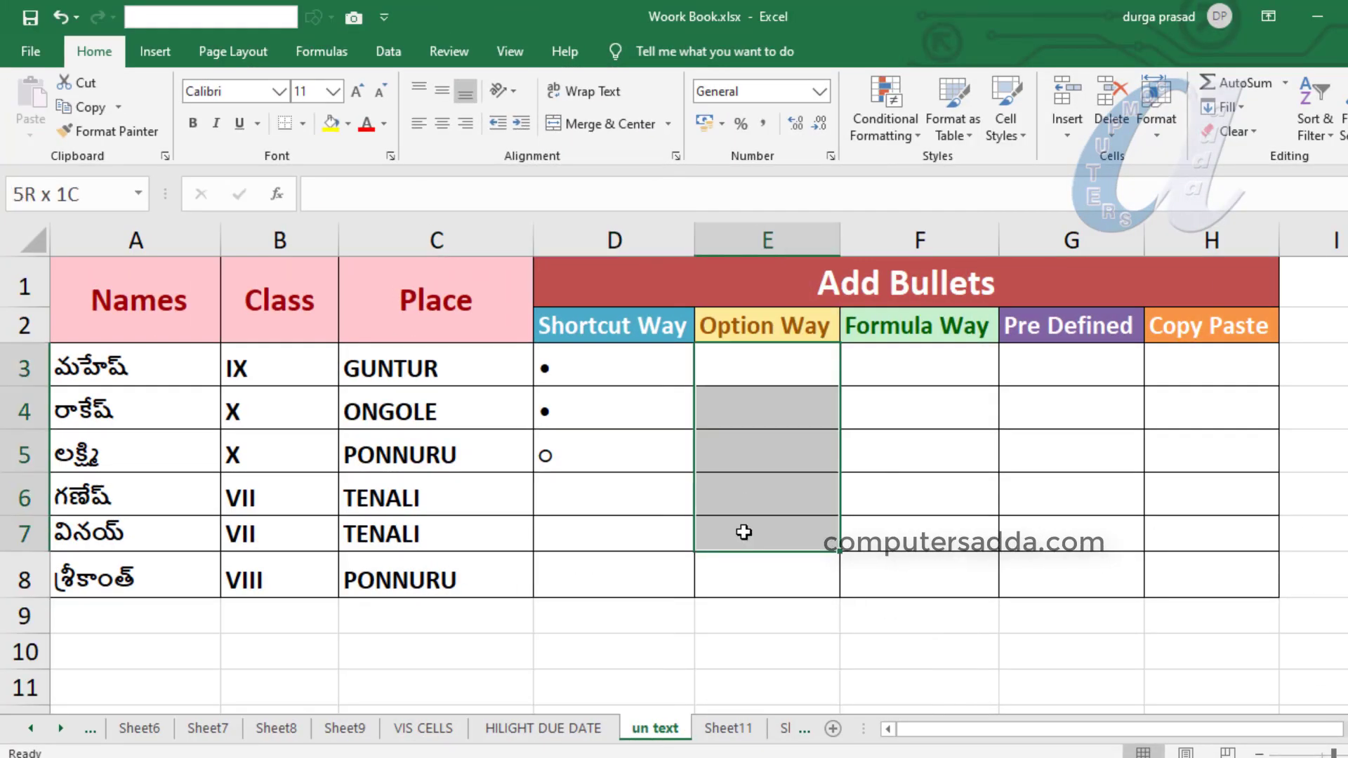
left_click(743, 383)
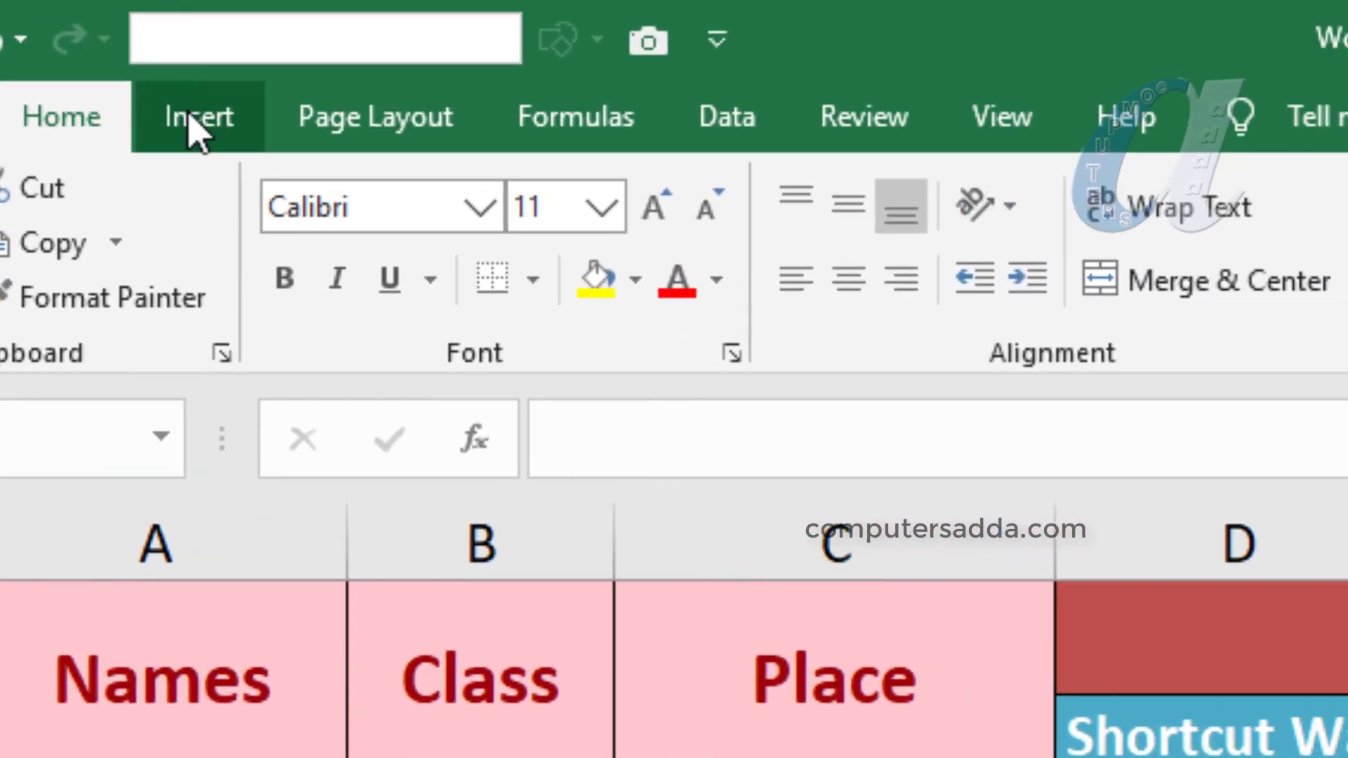
left_click(193, 130)
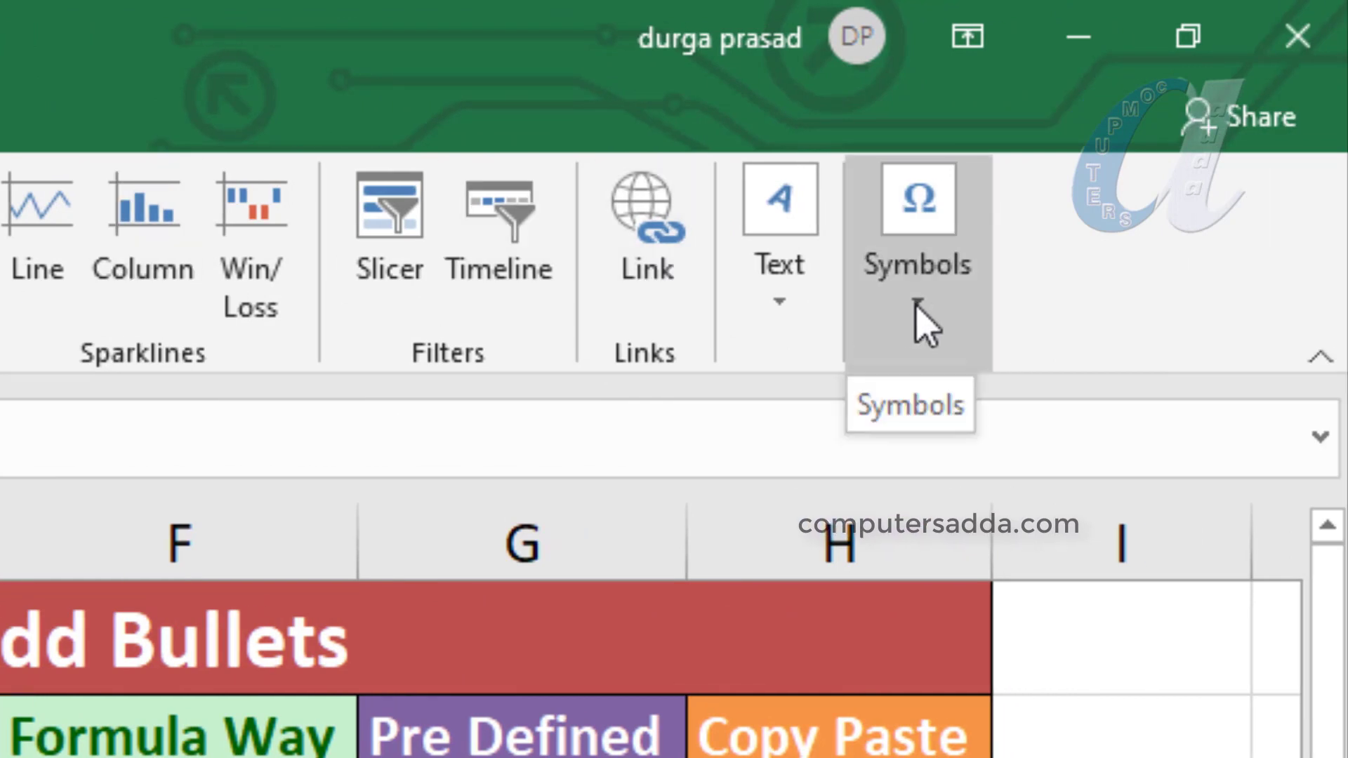
left_click(912, 312)
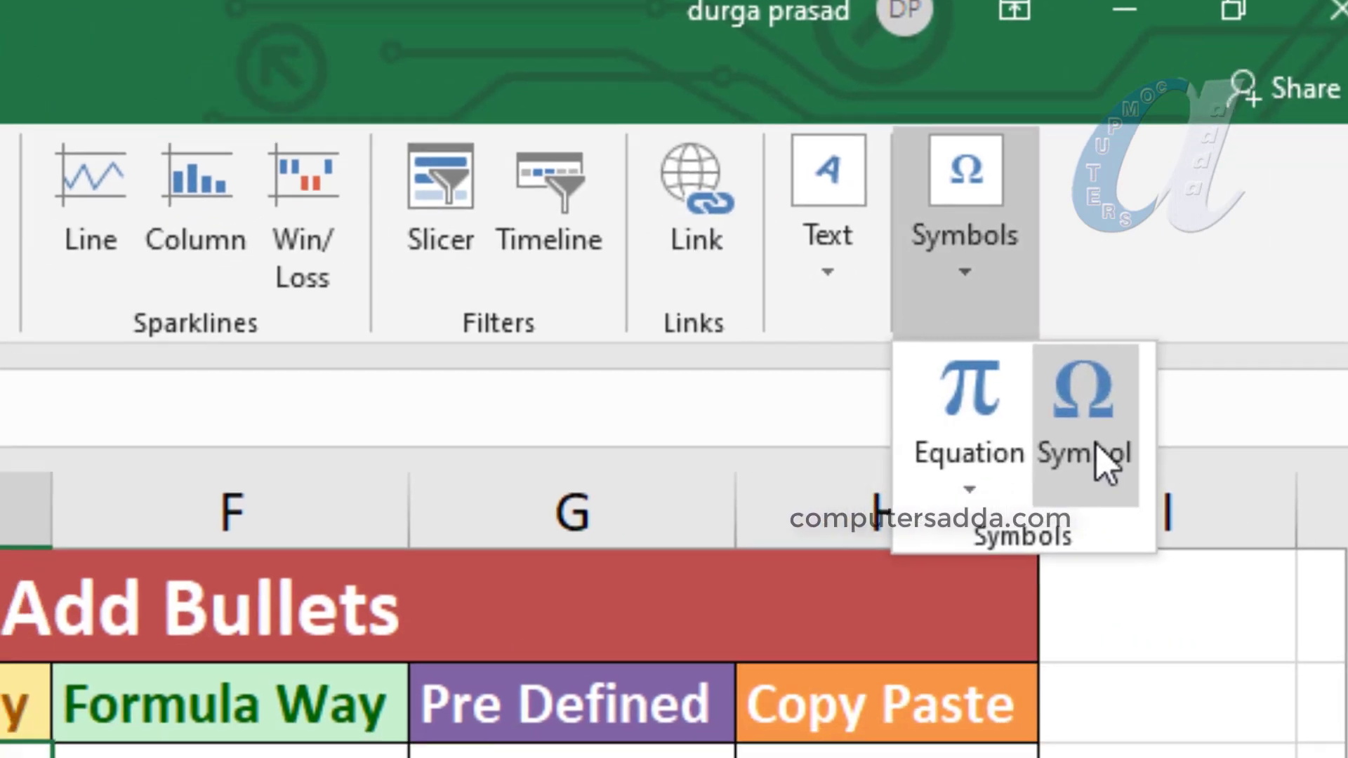
left_click(1053, 503)
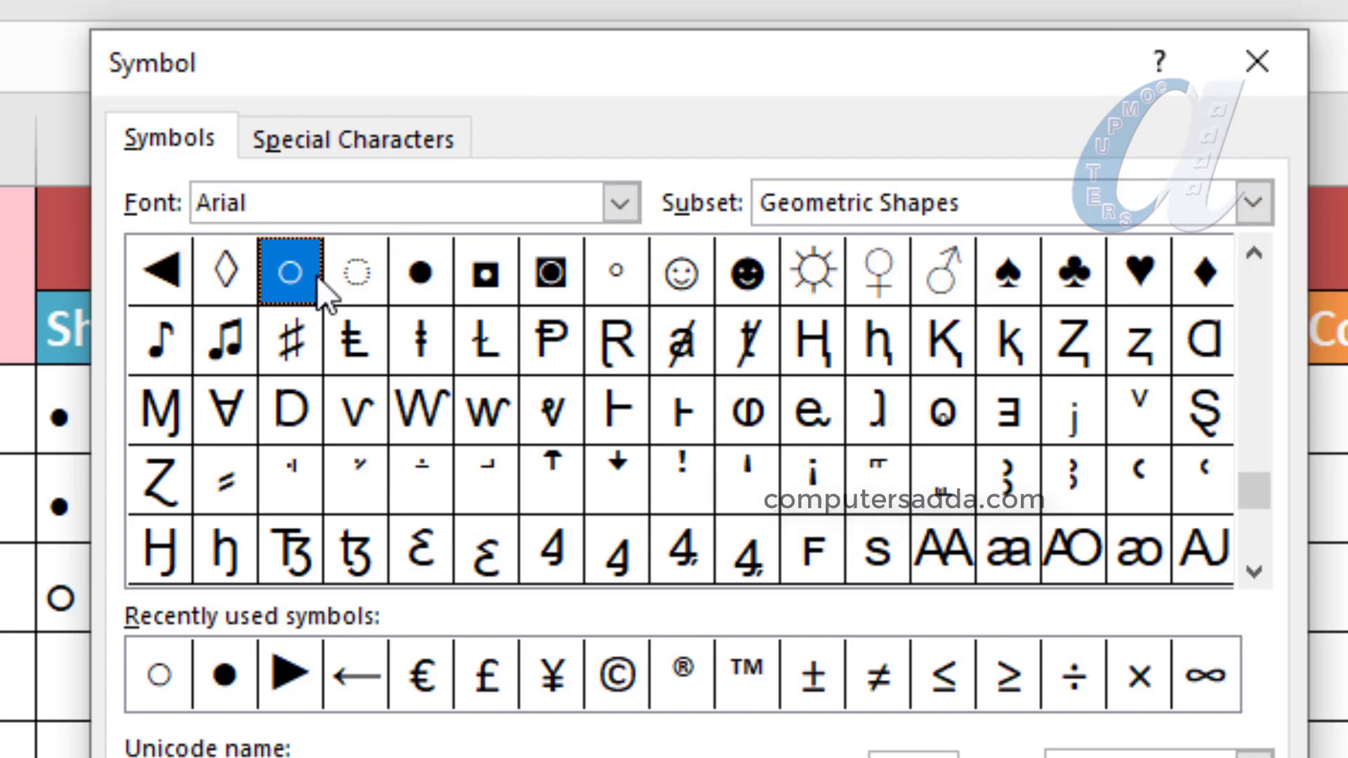
left_click(421, 274)
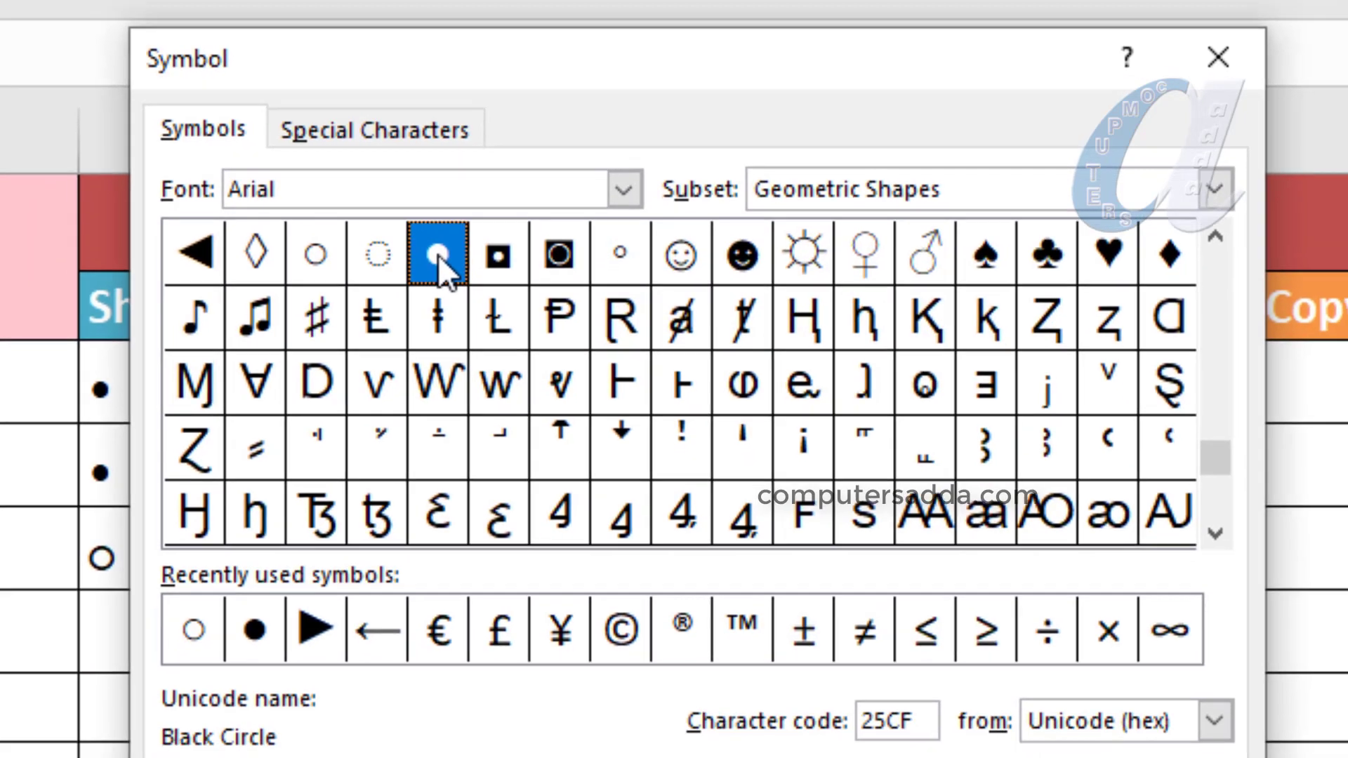
left_click(953, 689)
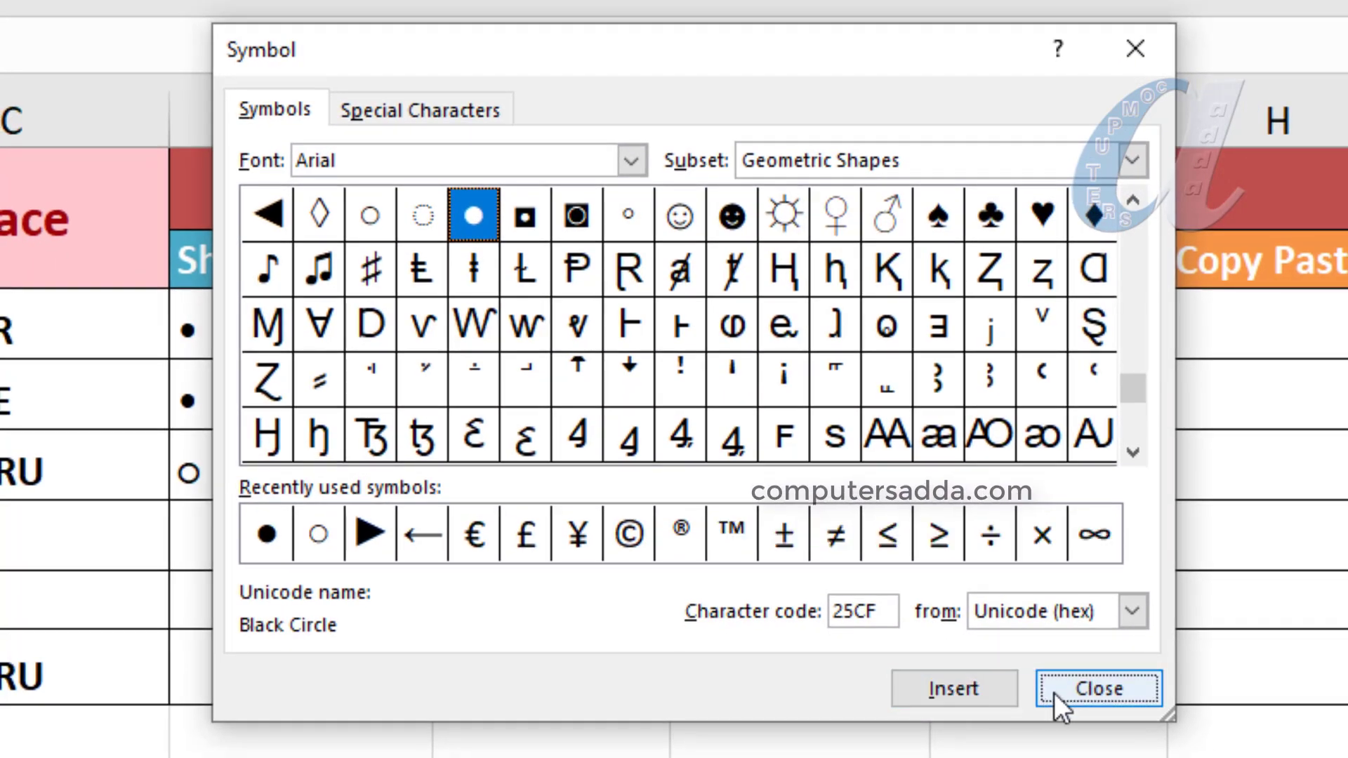
left_click(1084, 690)
left_click(516, 395)
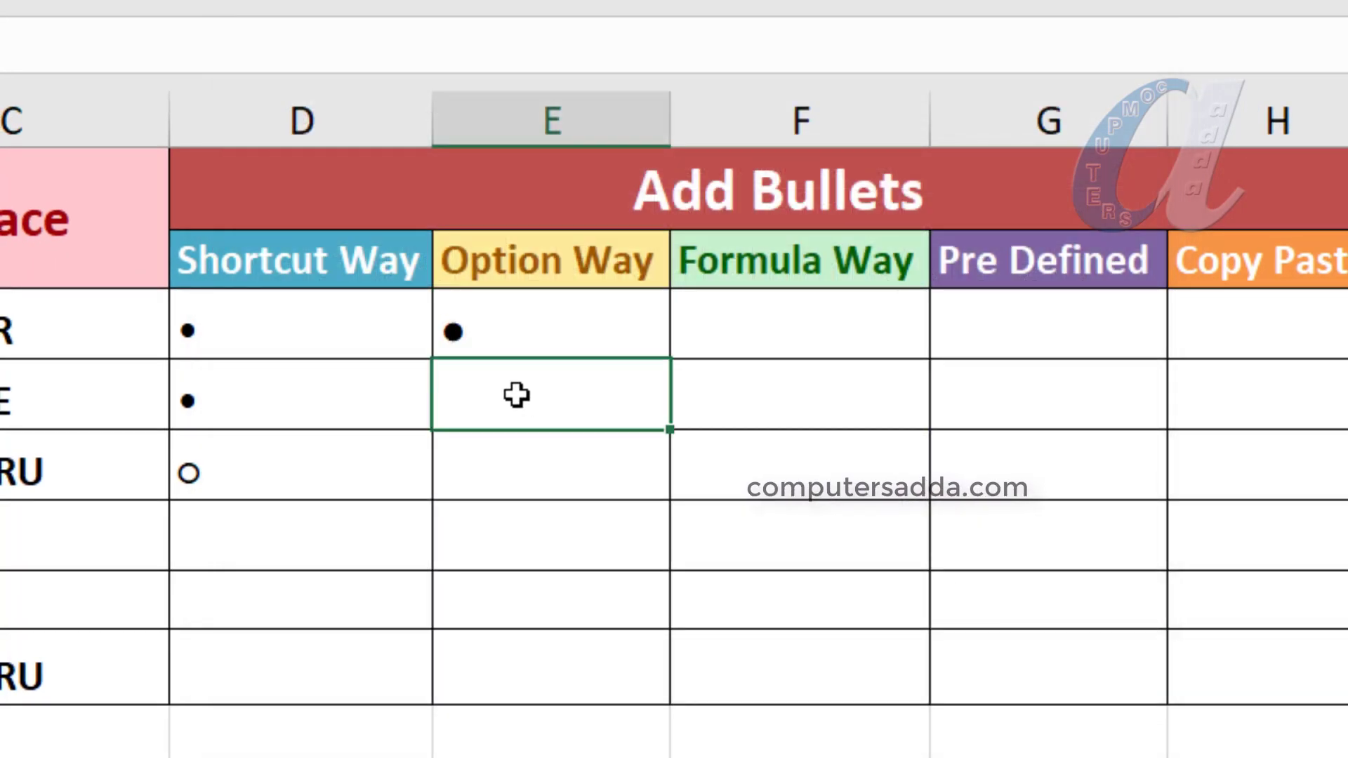
left_click(473, 329)
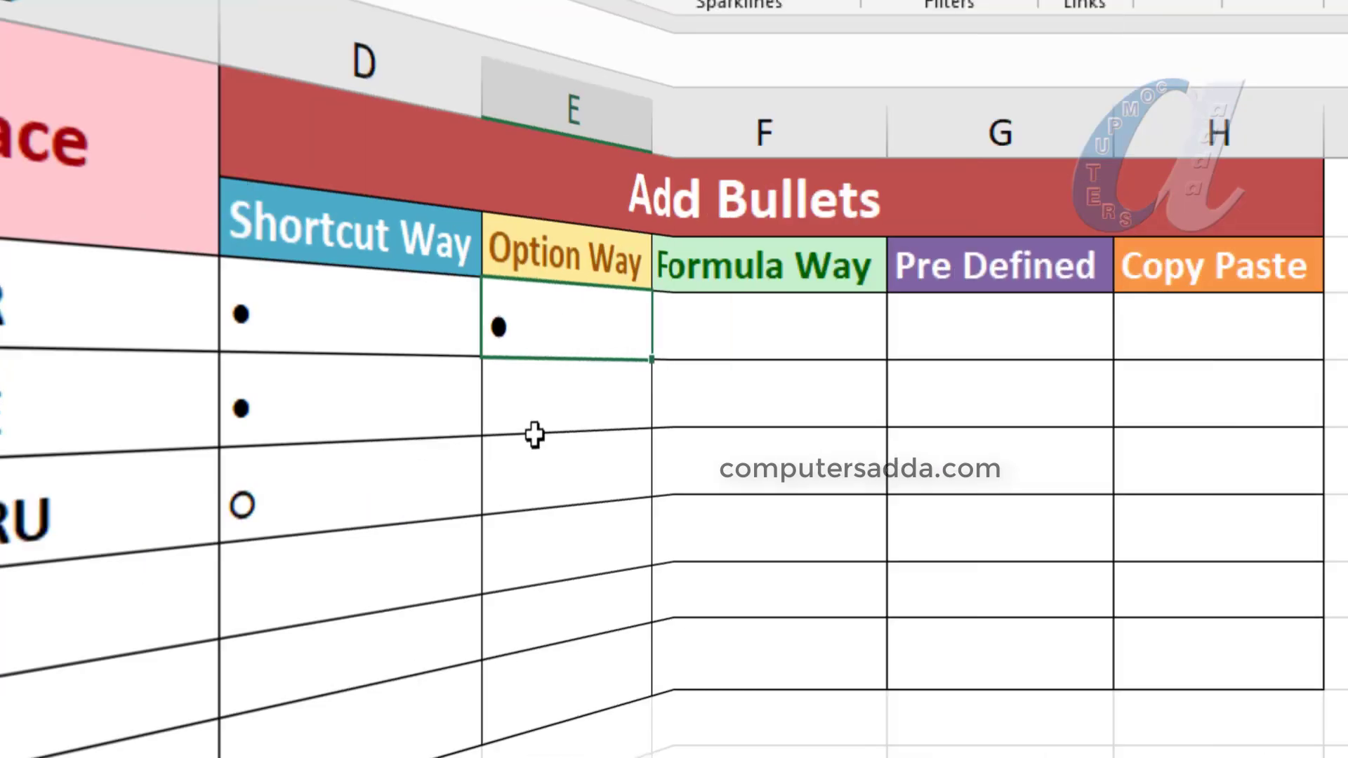
Enter =CHAR(149)&C3 in F3 so GUNTUR shows with a leading bullet.
left_click(834, 342)
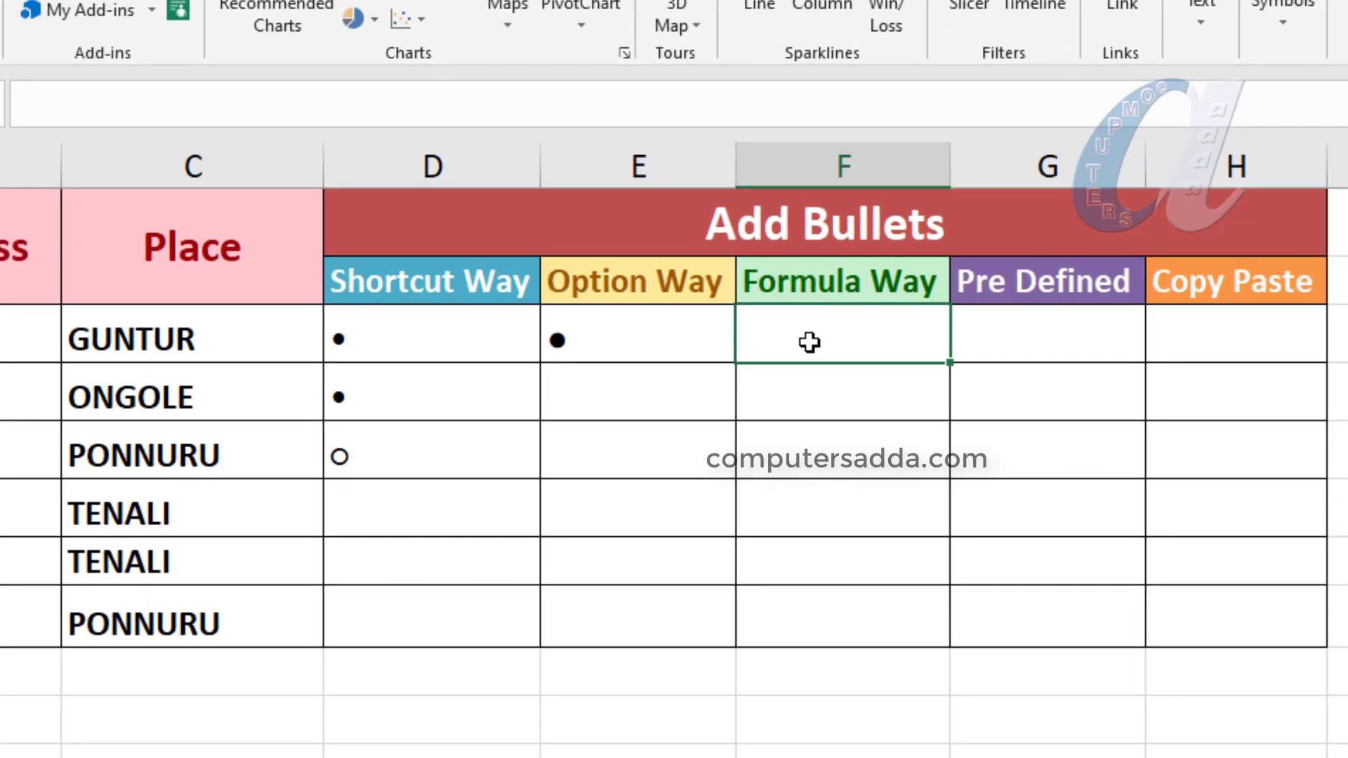
type("=")
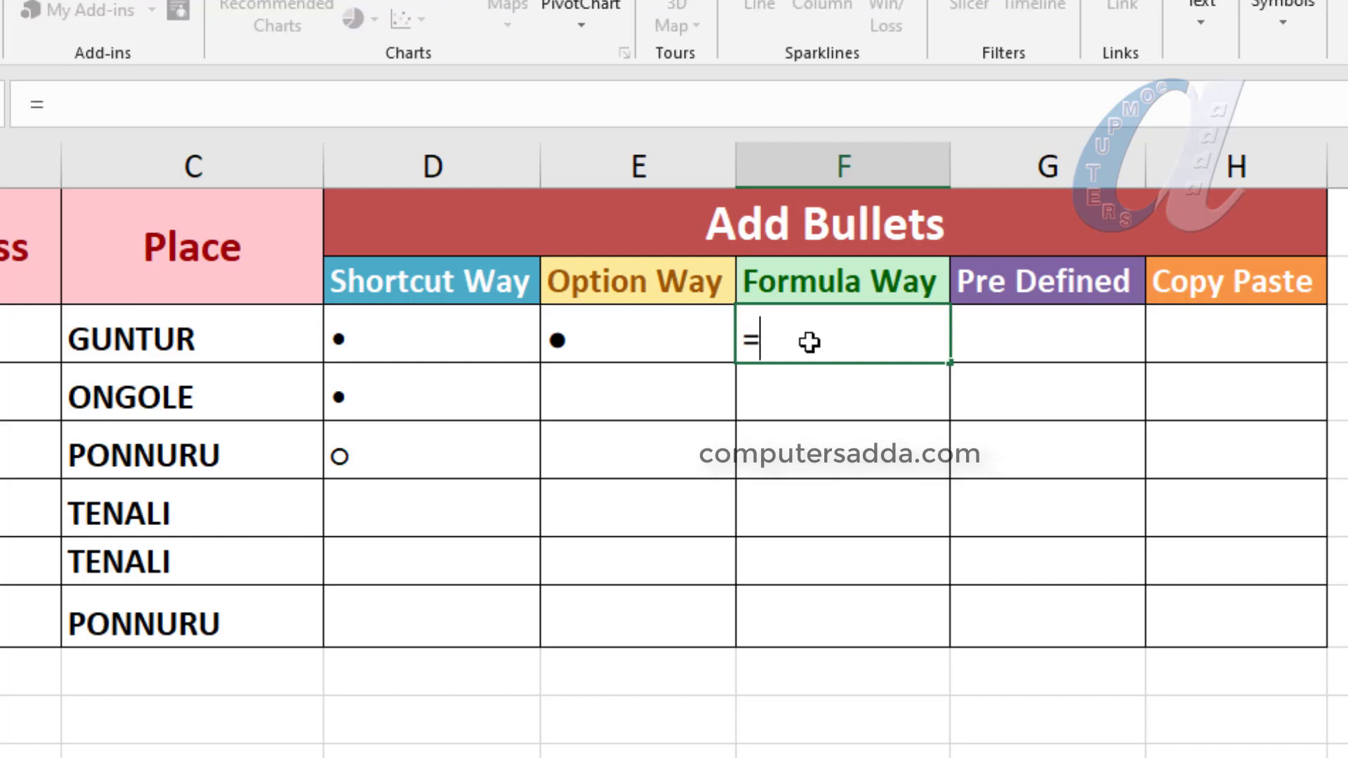
type("cha")
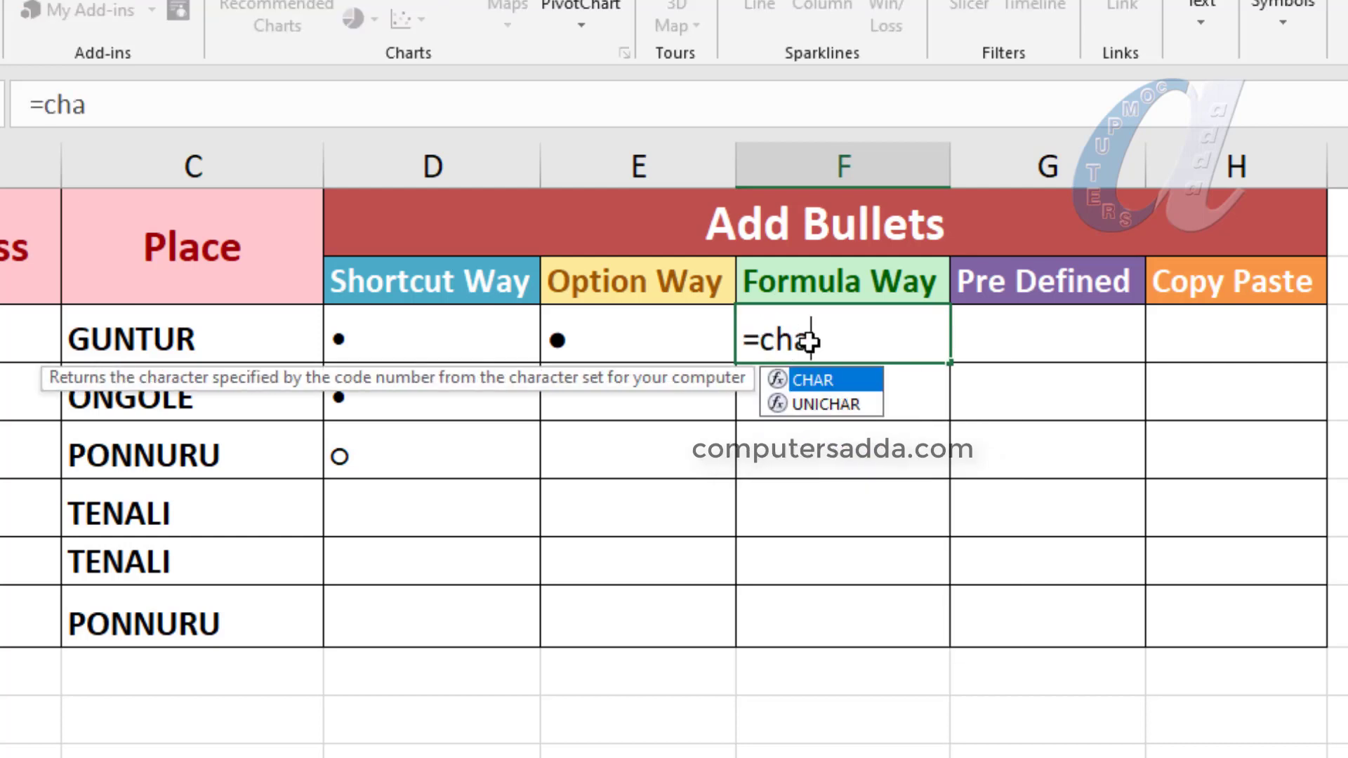
type("r(")
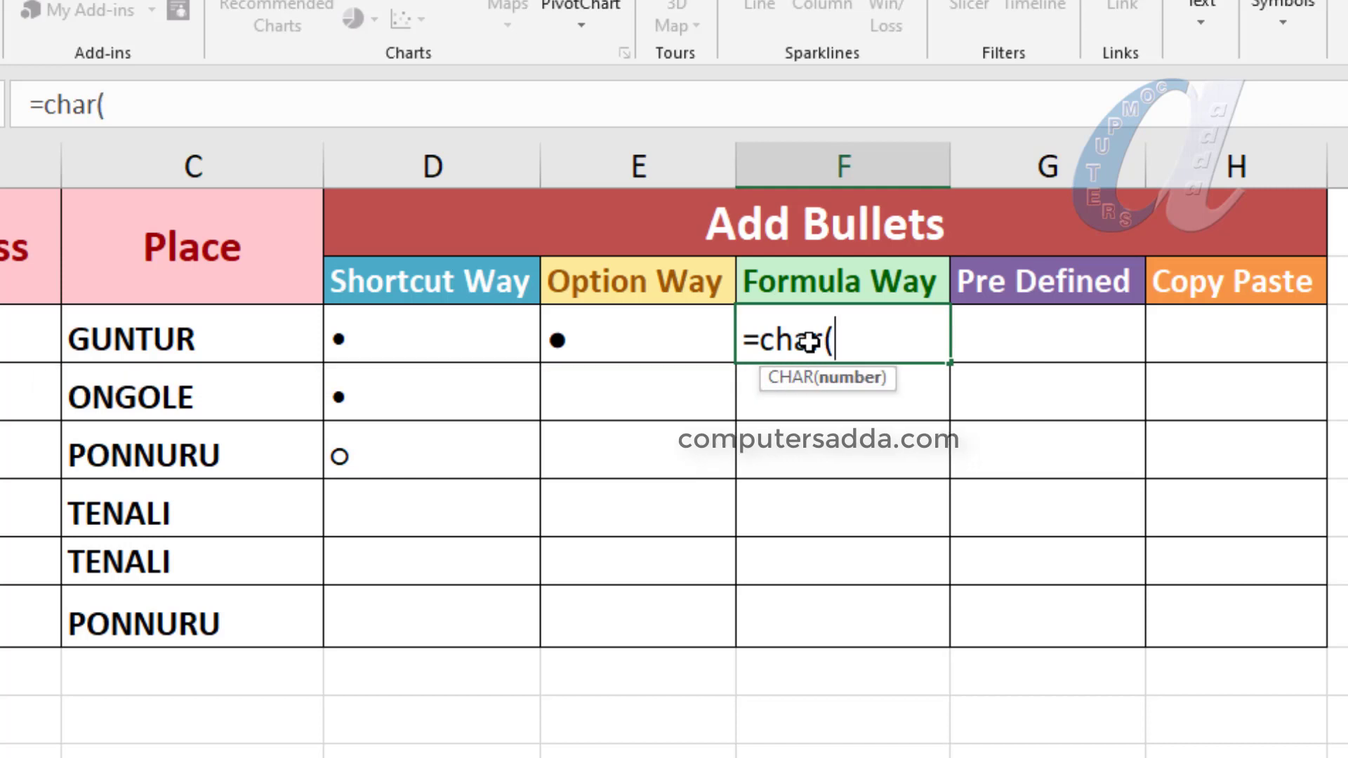
type("149)")
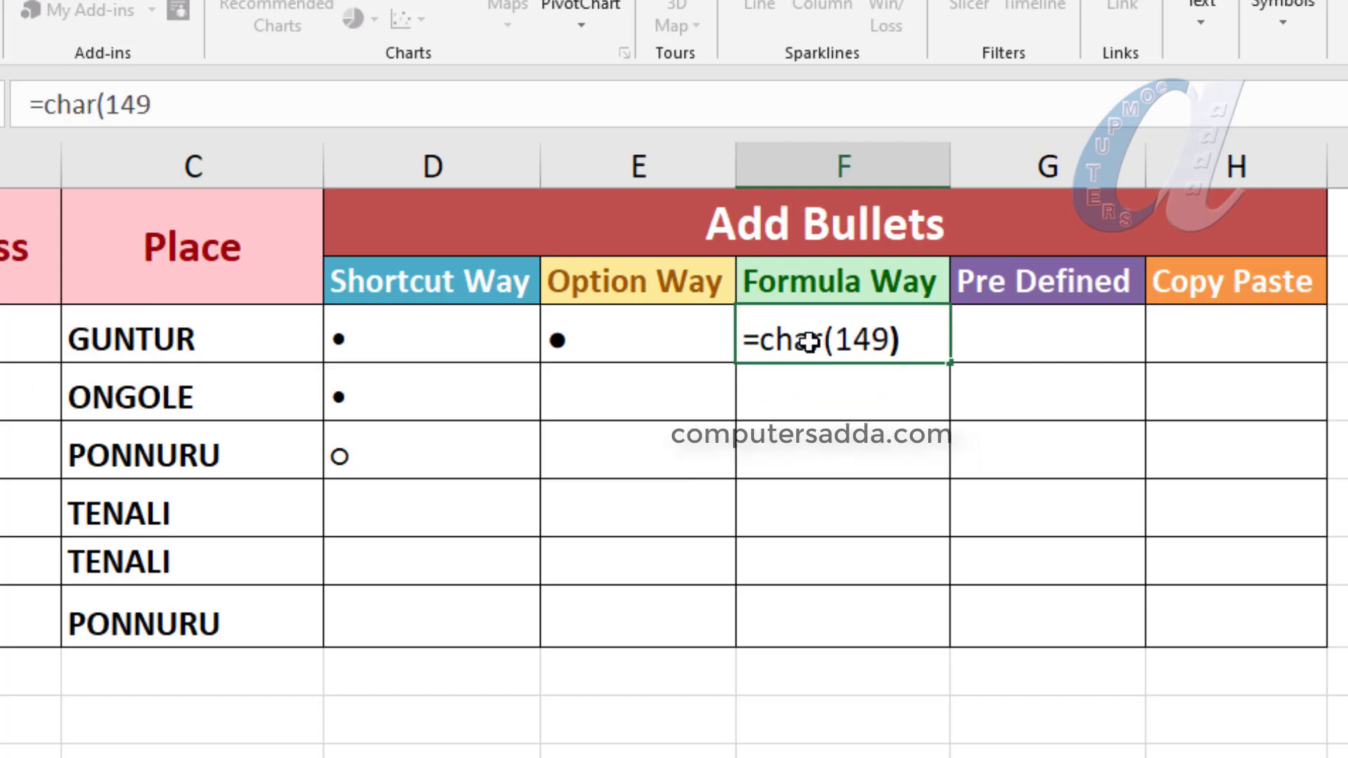
key("Return")
left_click(787, 332)
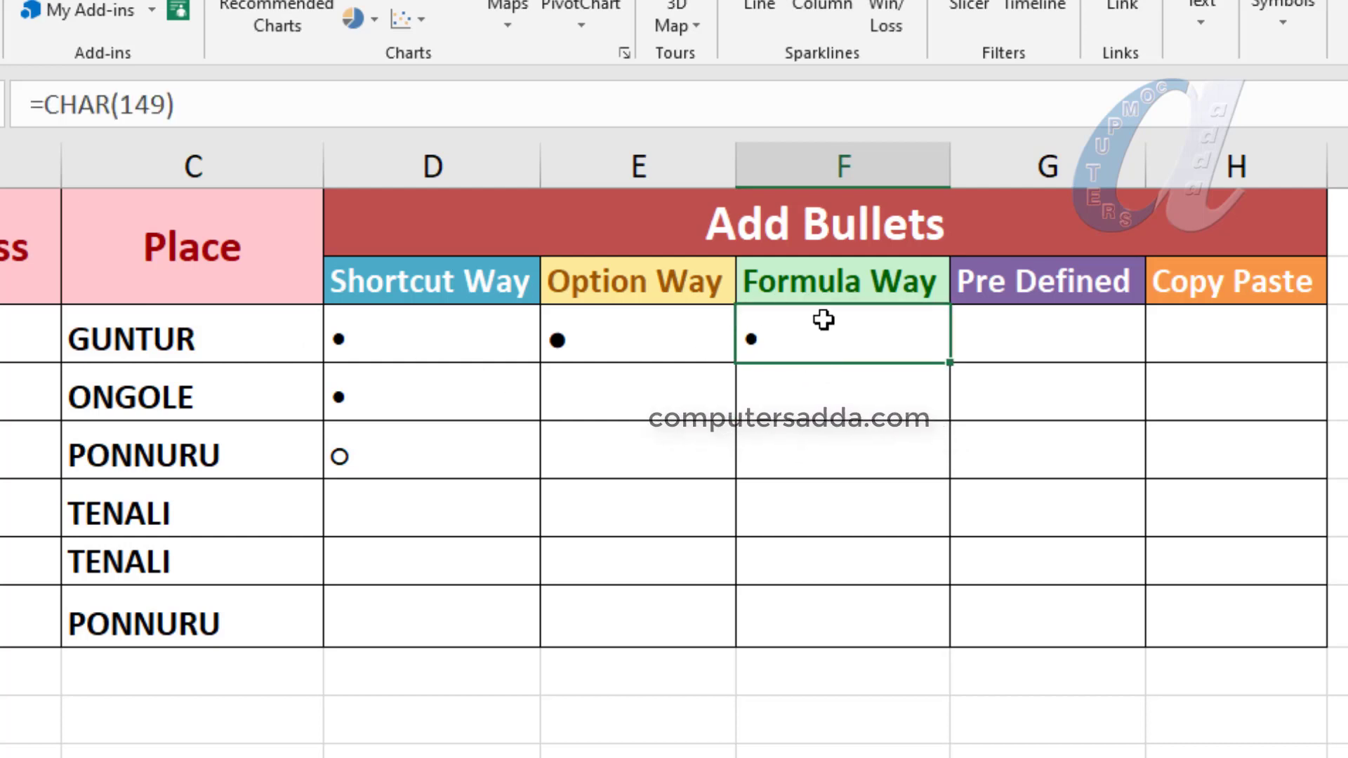
double_click(813, 333)
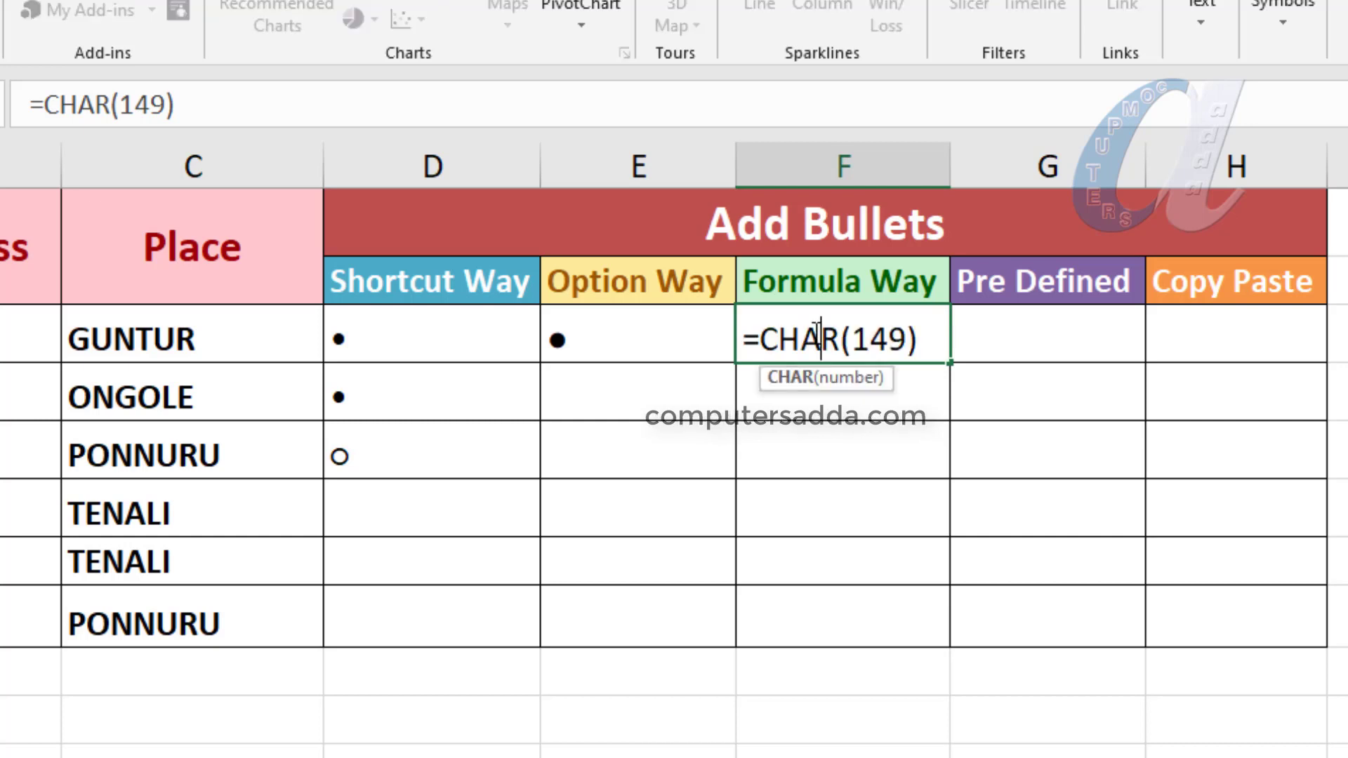
left_click(919, 341)
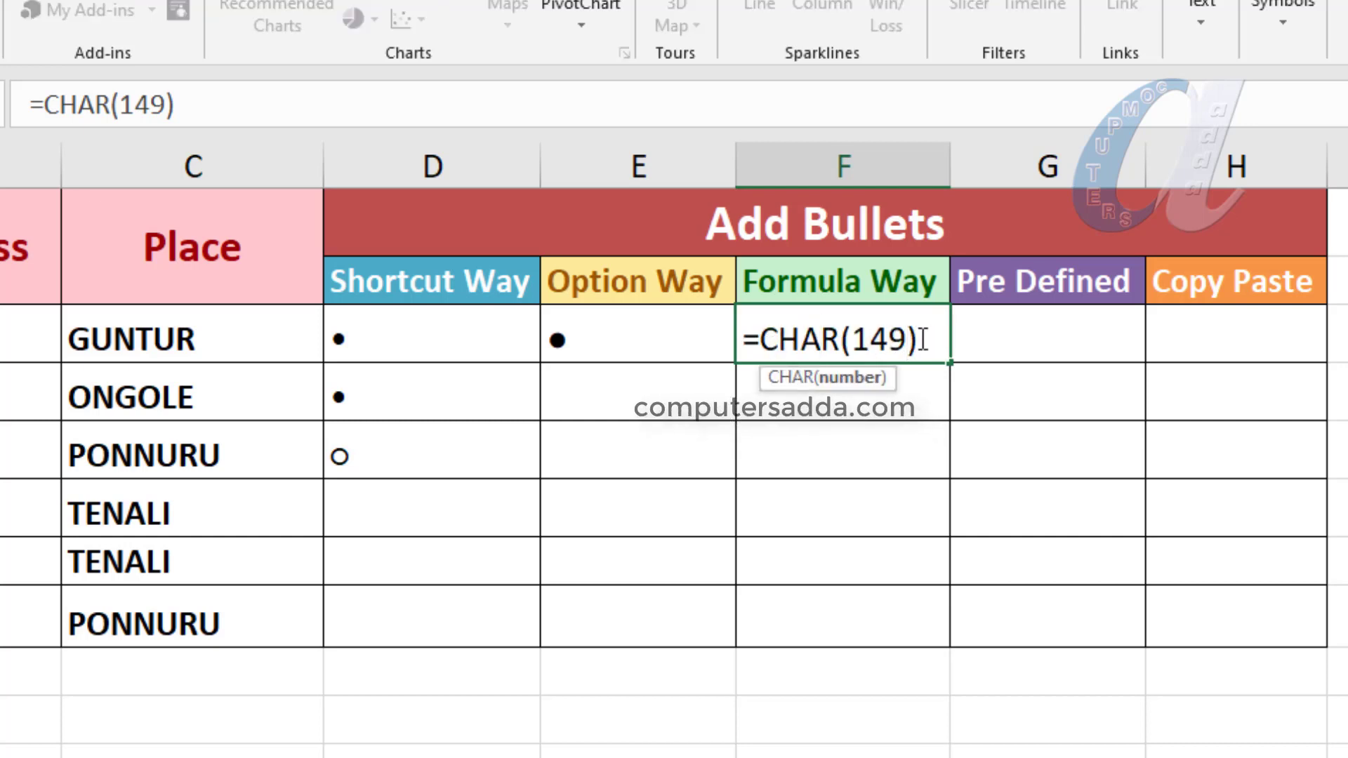
type("&")
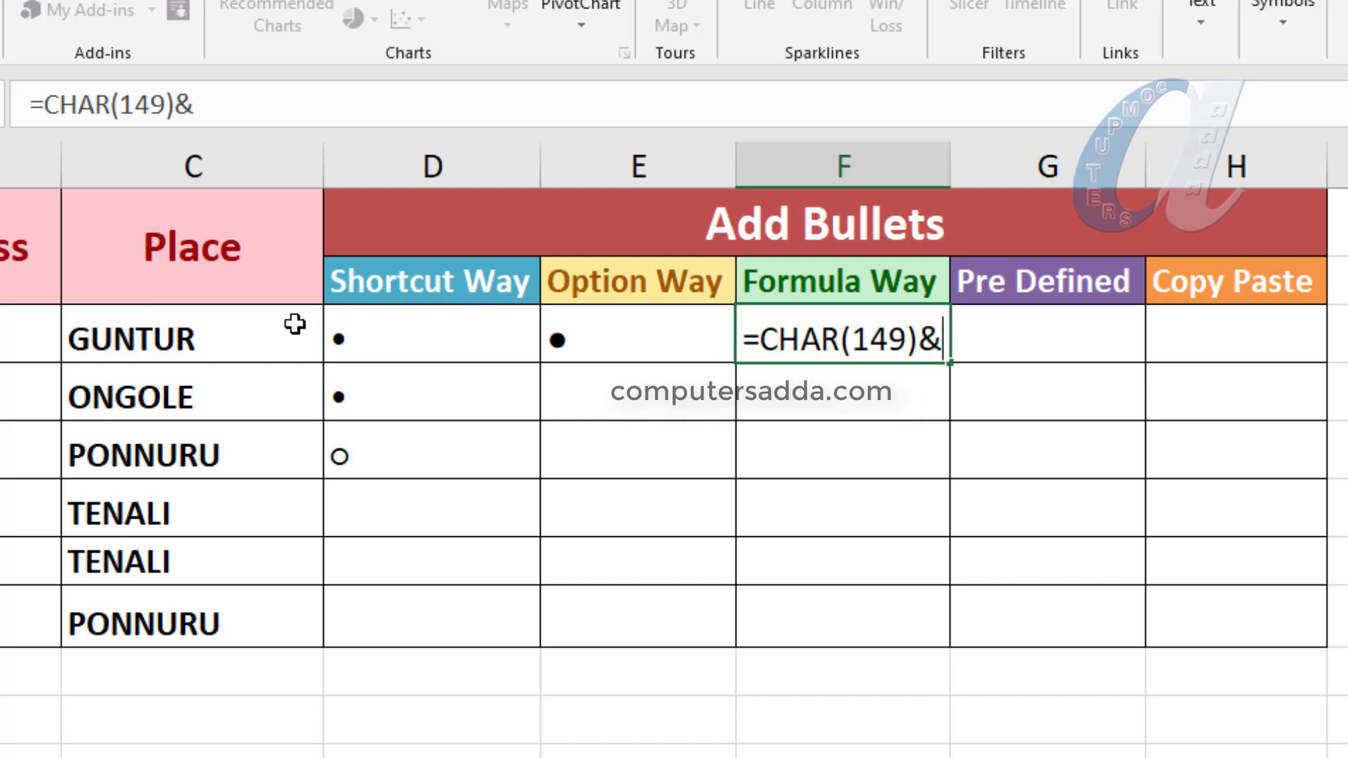
left_click(158, 336)
key("Return")
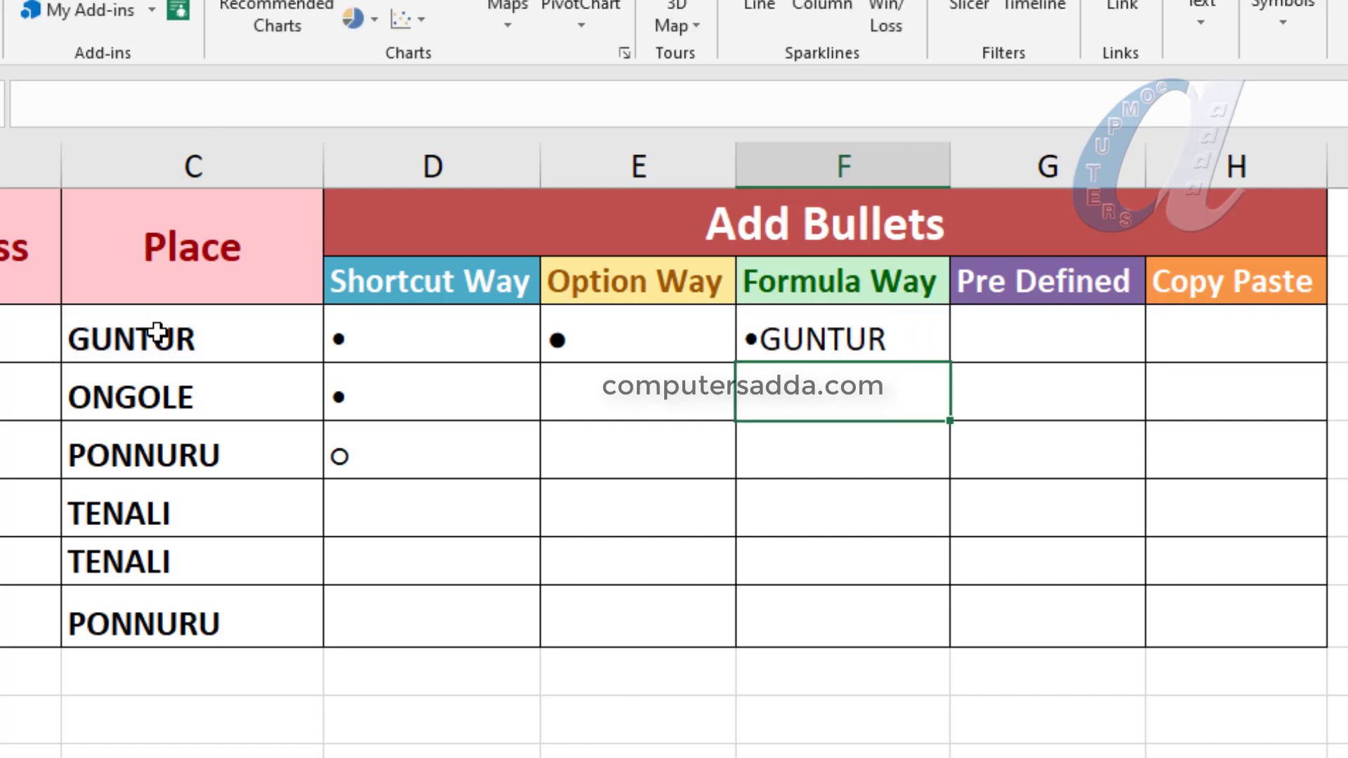
Fill the bullet formula down to F8 and select the empty Pre Defined cells G3:G8.
left_click(806, 338)
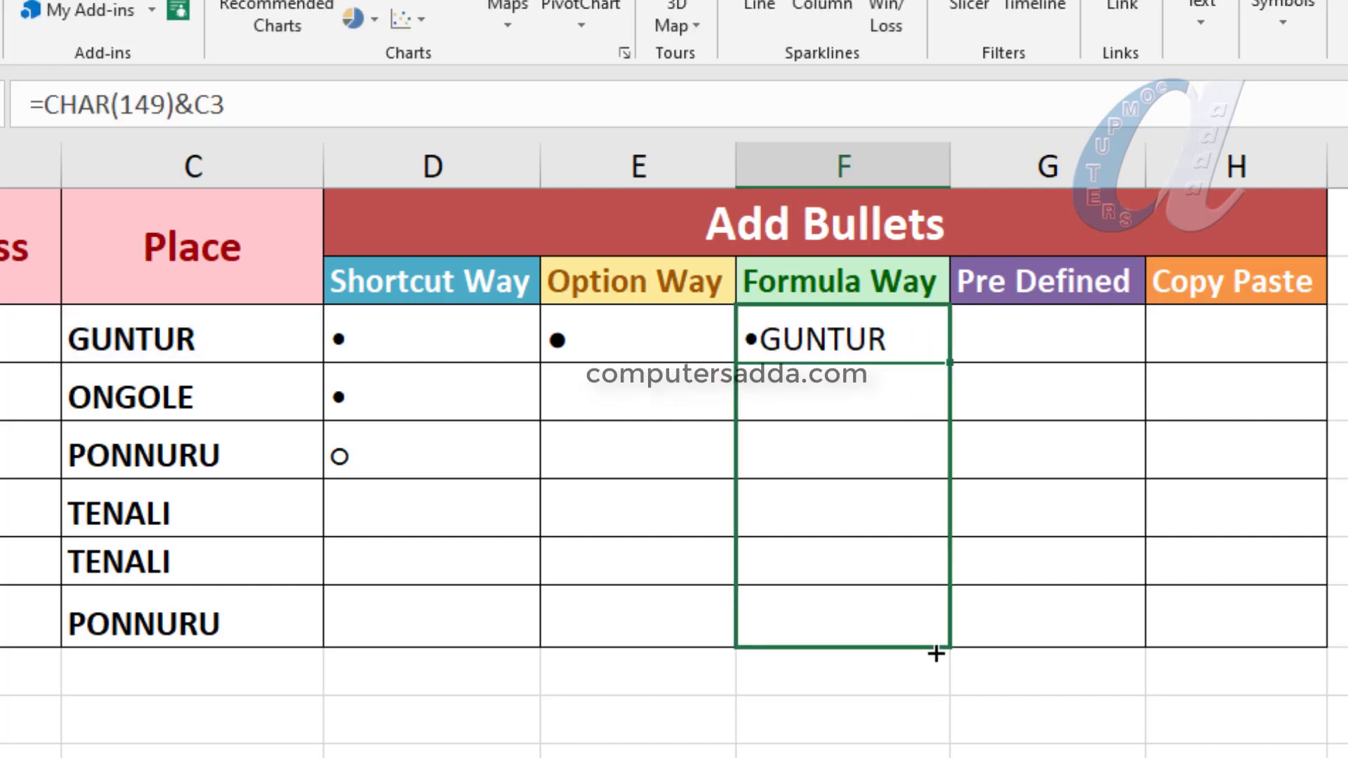
left_click_drag(949, 530, 941, 649)
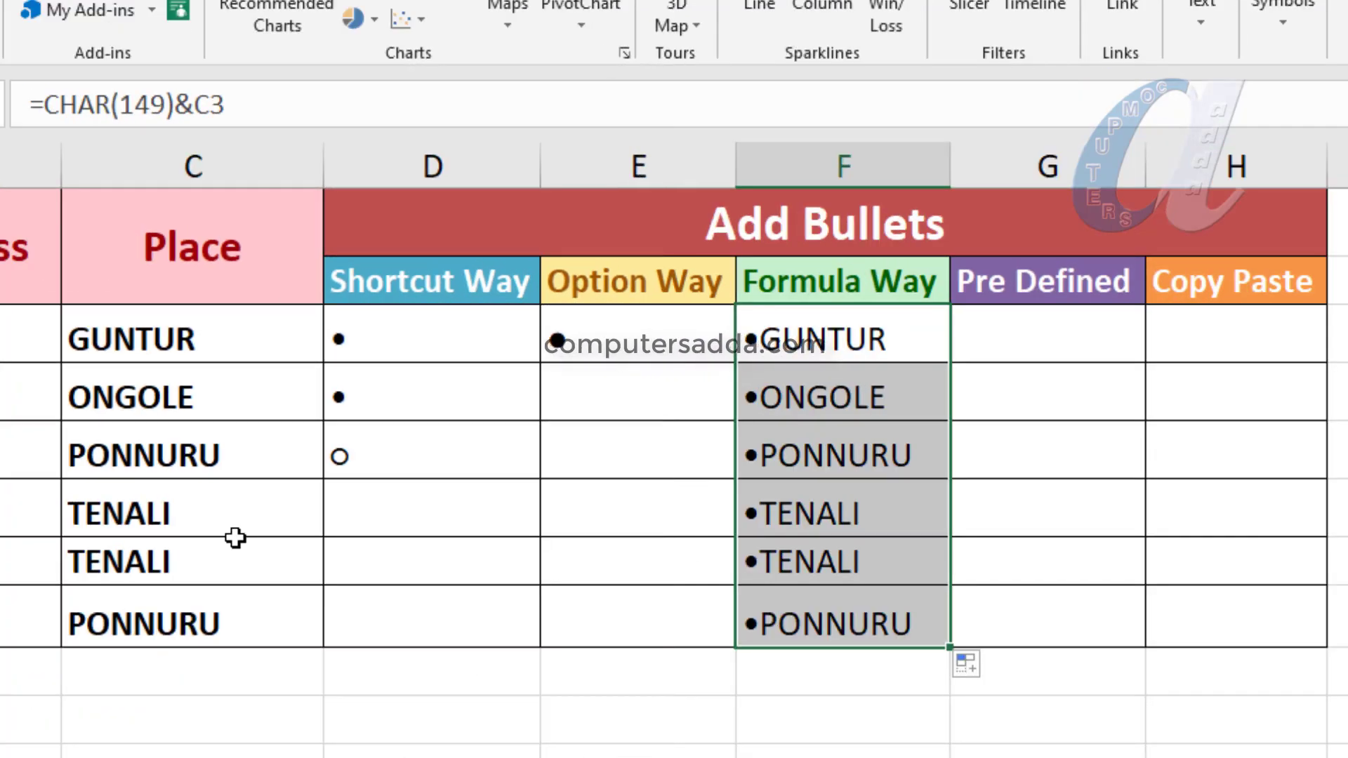
left_click_drag(1013, 325, 1031, 620)
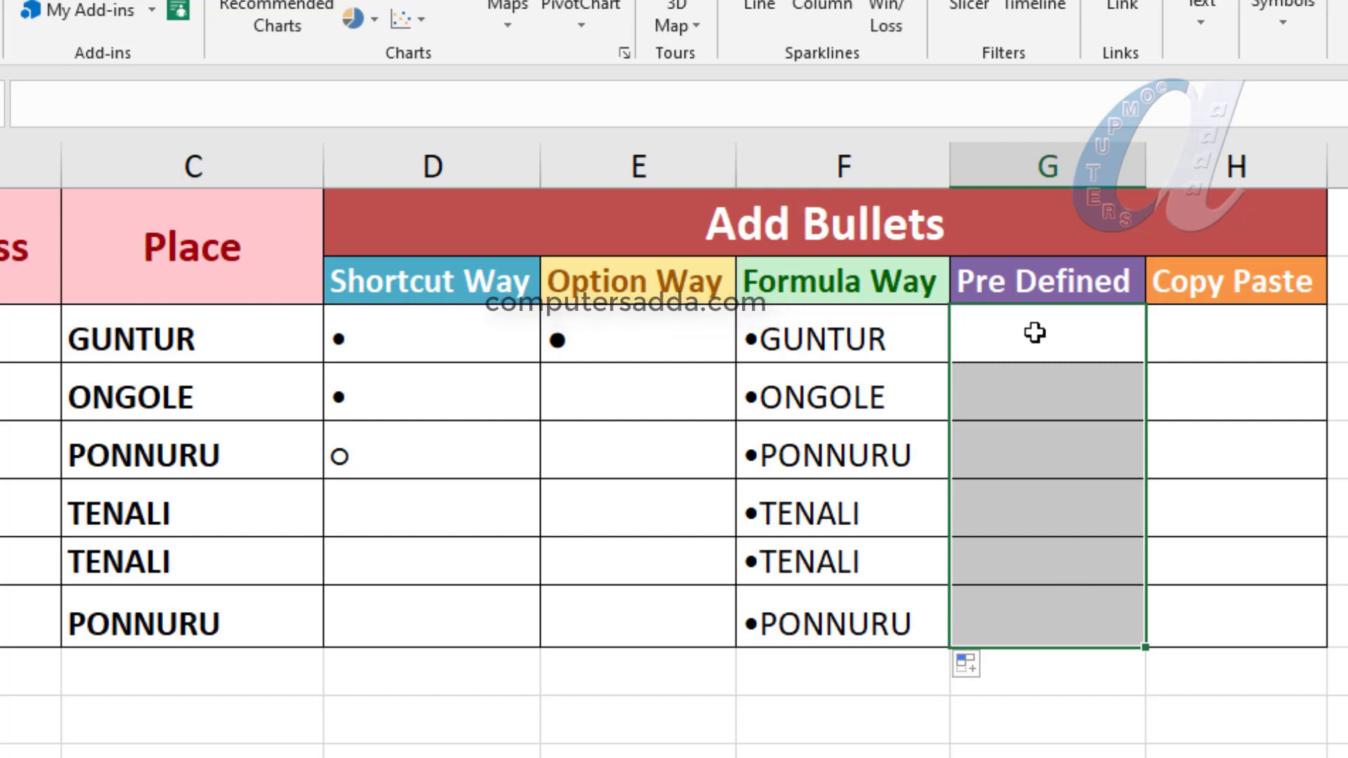
left_click_drag(1026, 332, 1023, 630)
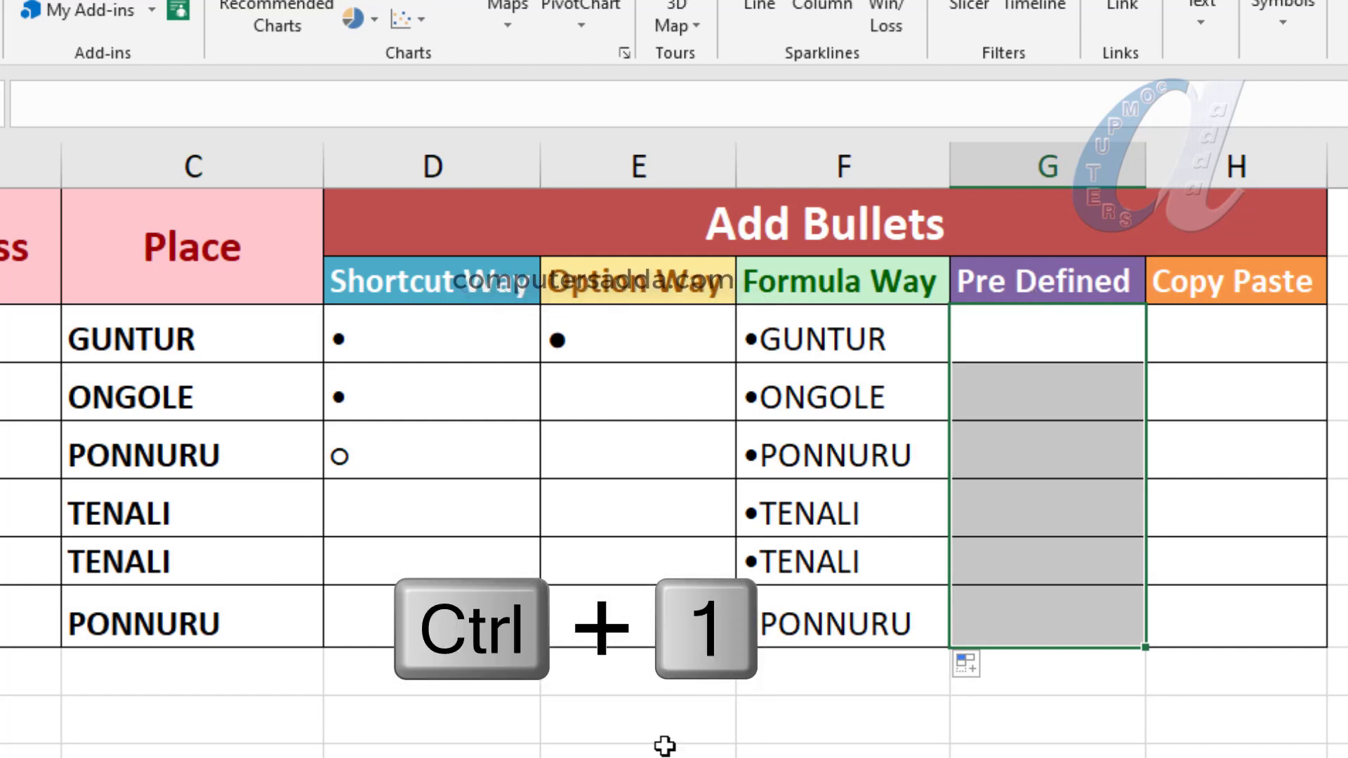
key("ctrl+1")
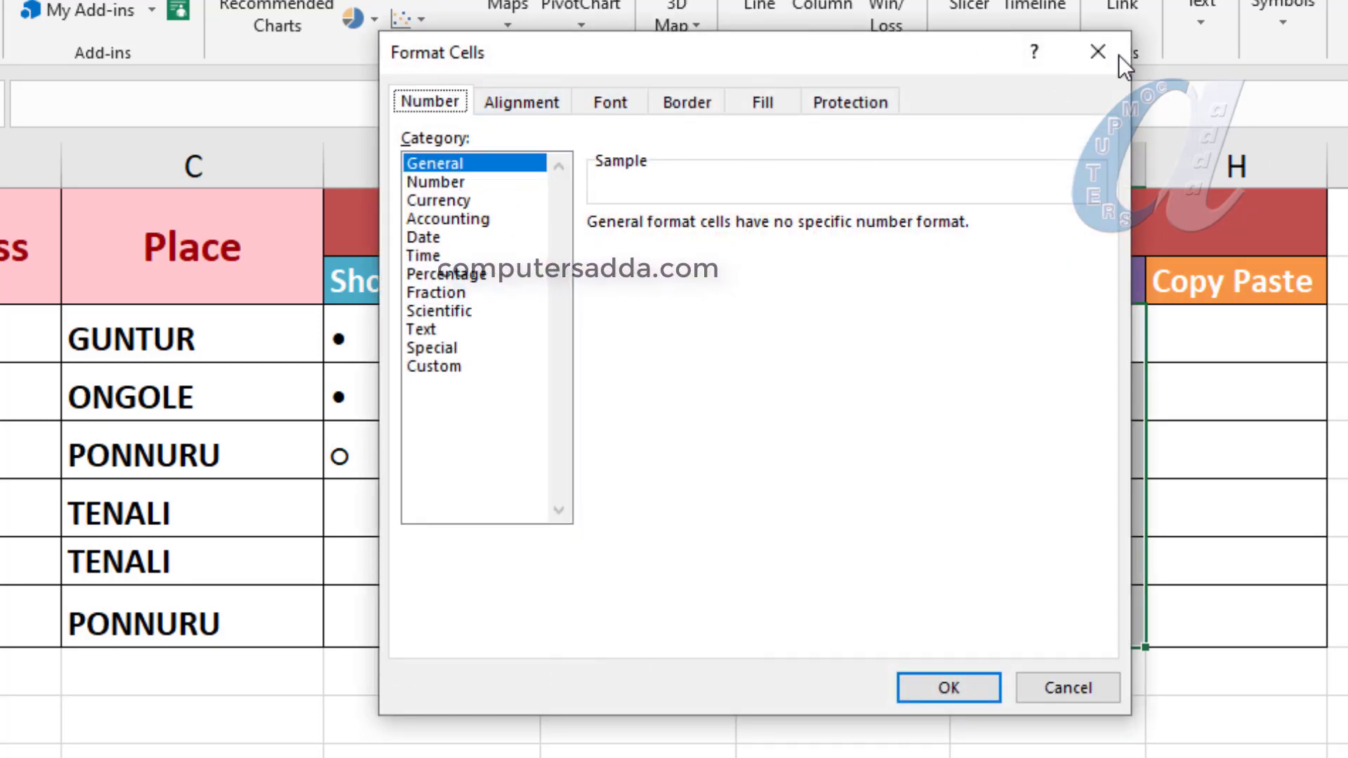
left_click(1099, 51)
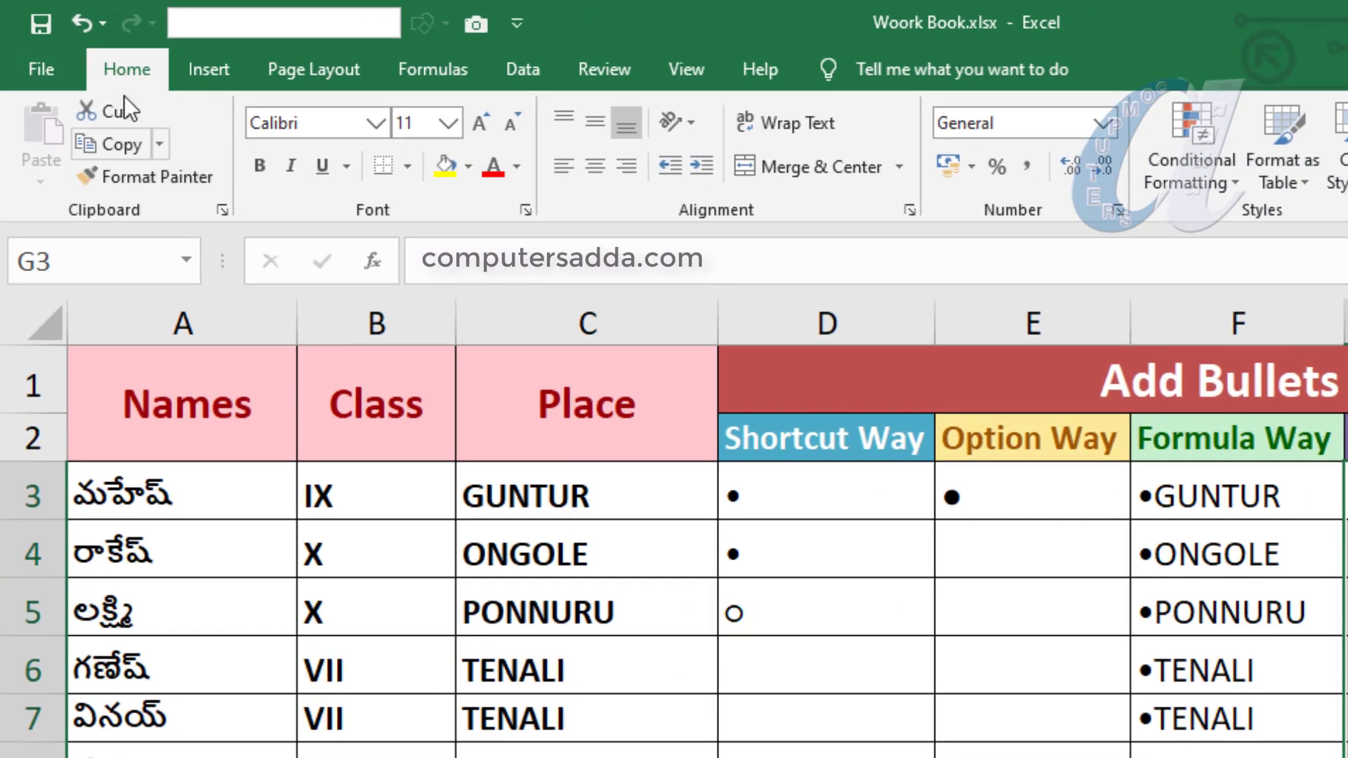
left_click(910, 209)
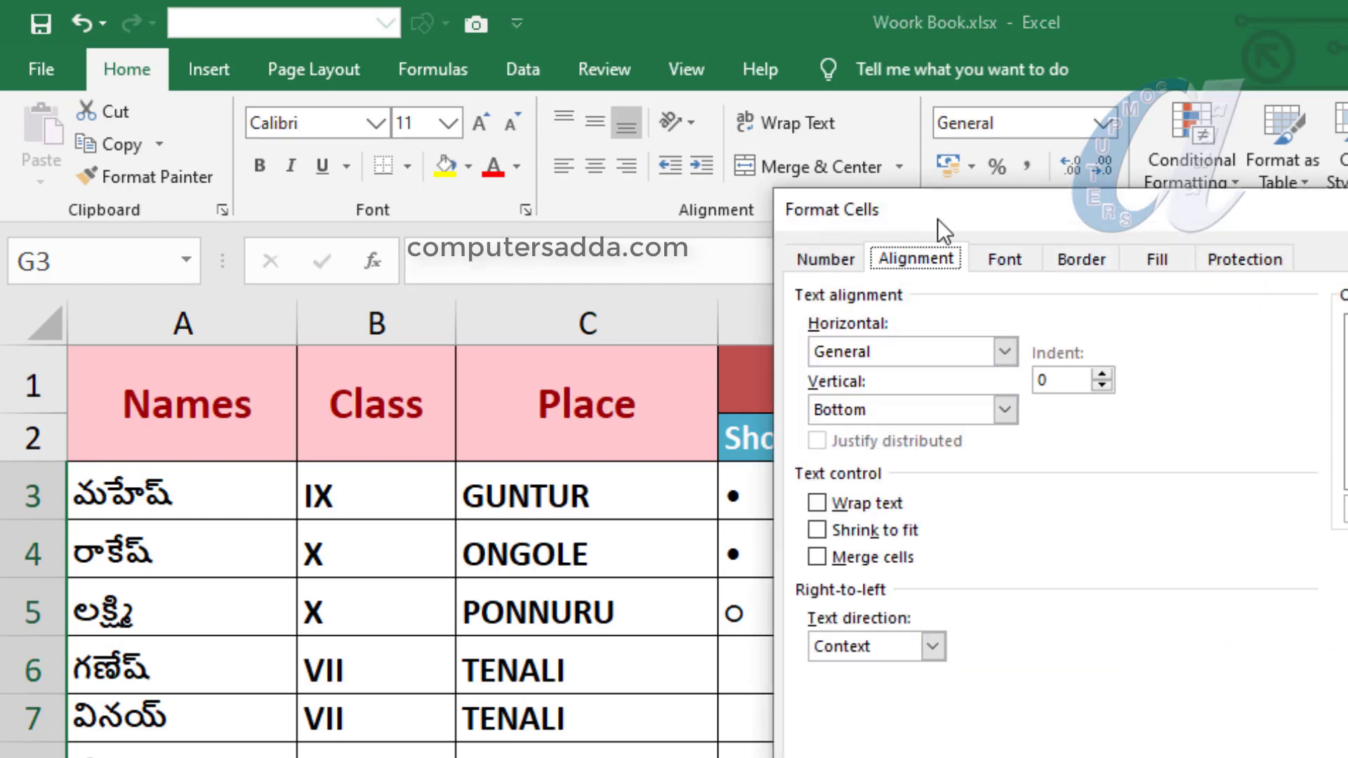
left_click_drag(938, 219, 630, 263)
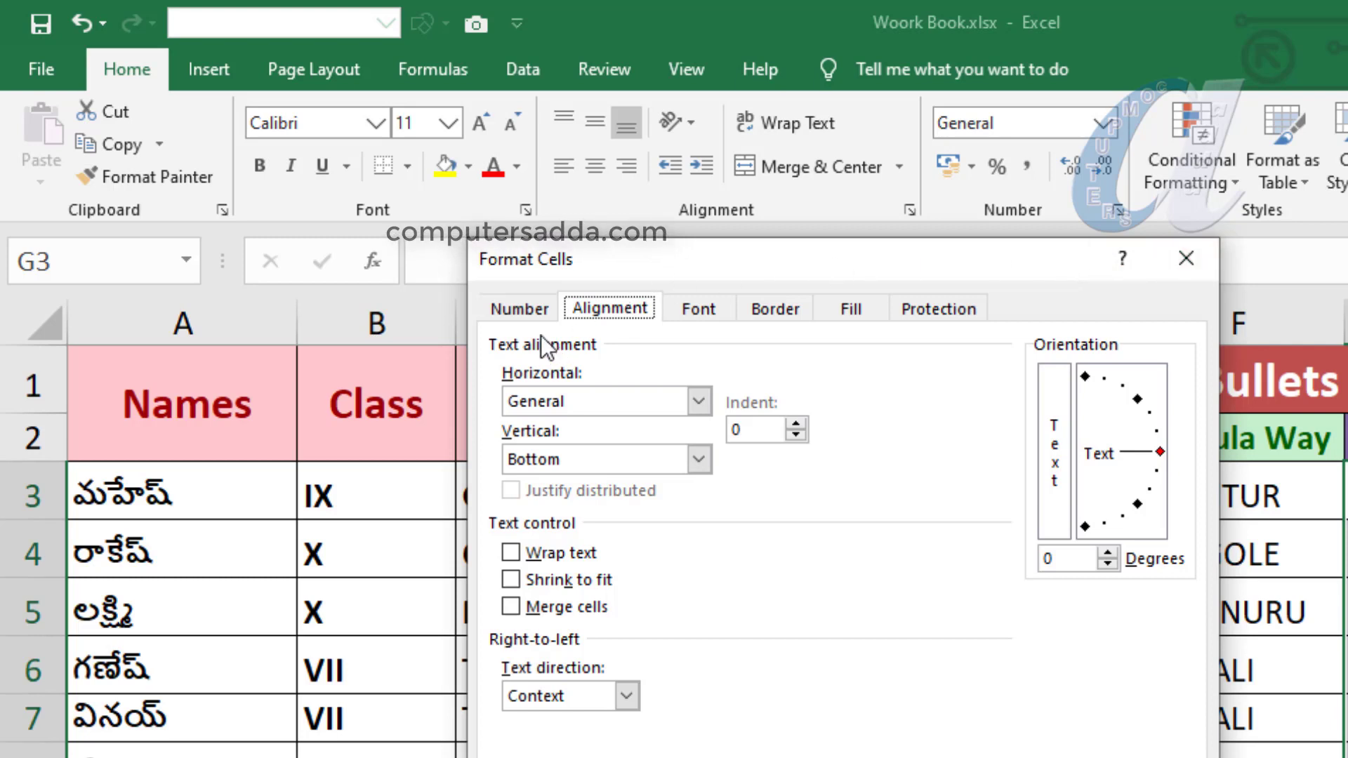
left_click(518, 310)
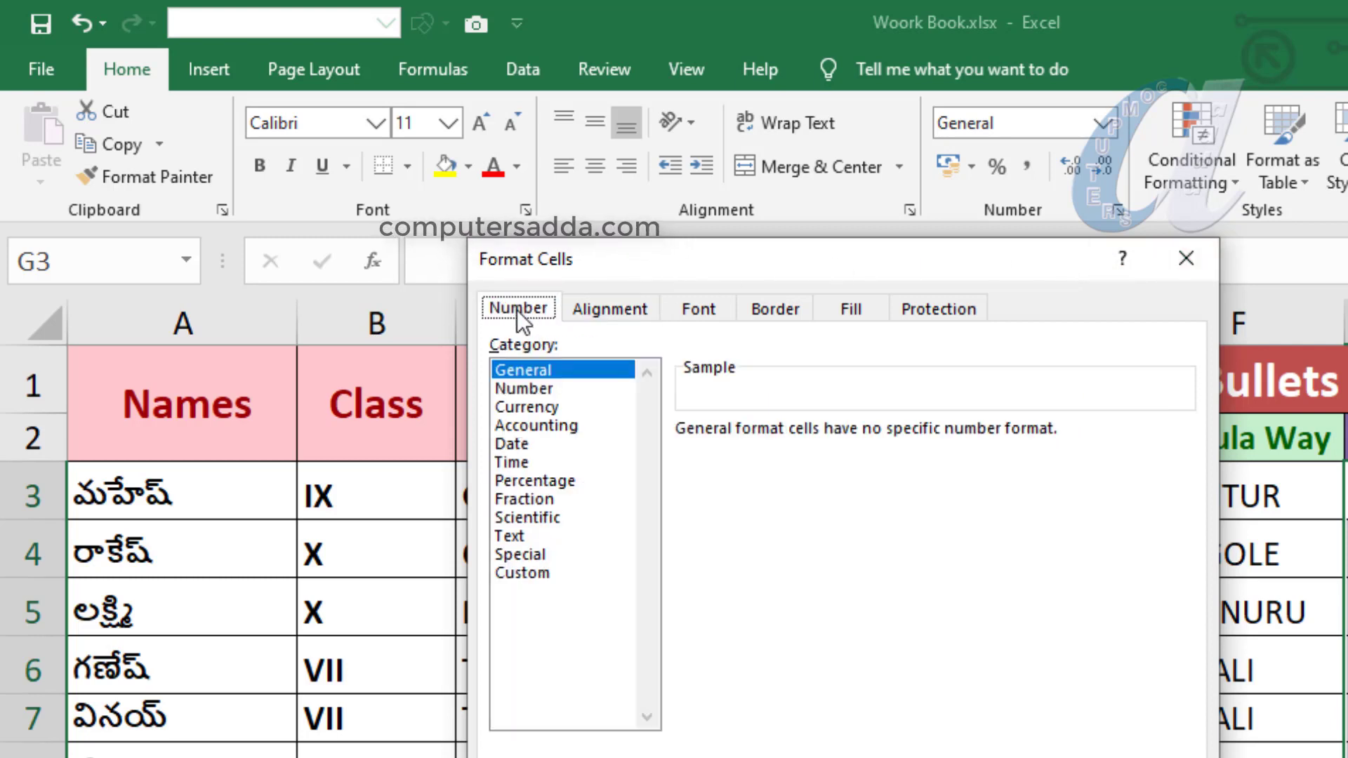
key("Right")
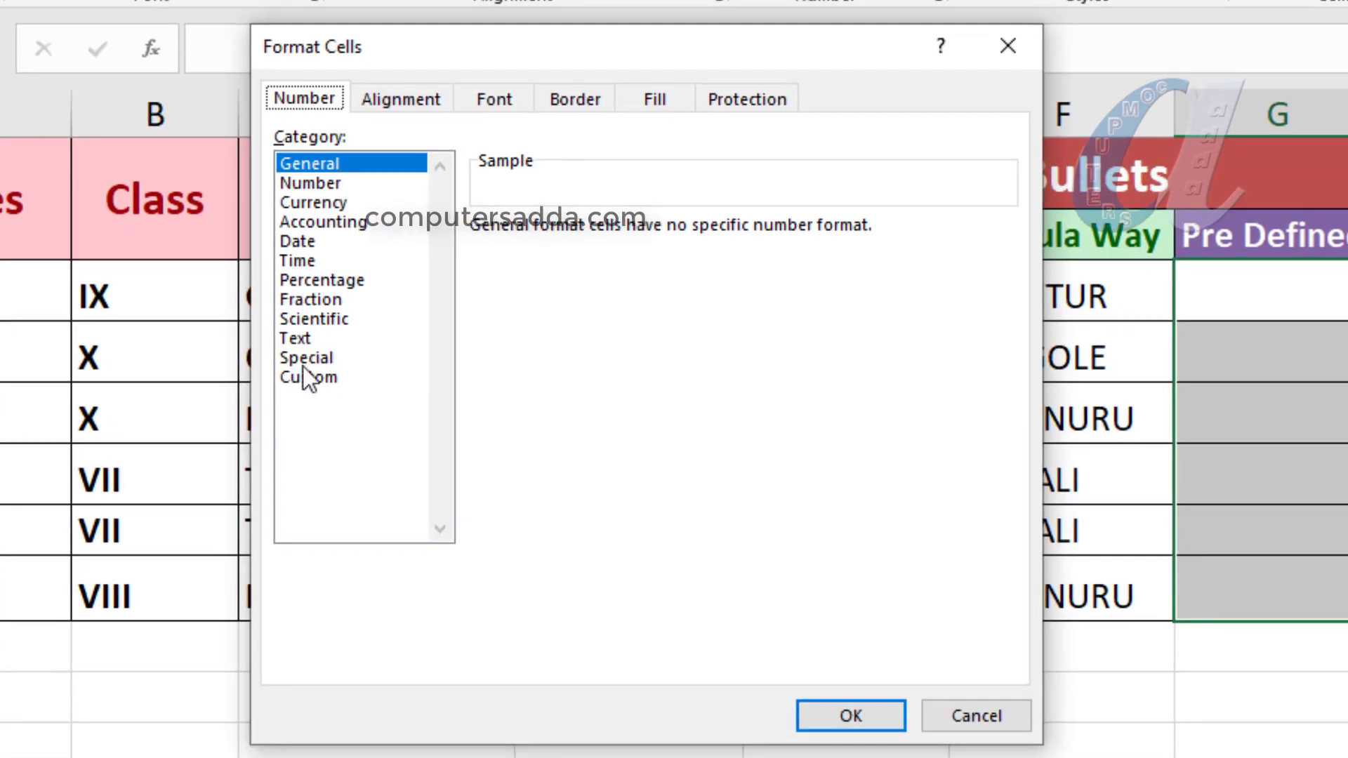
left_click(307, 379)
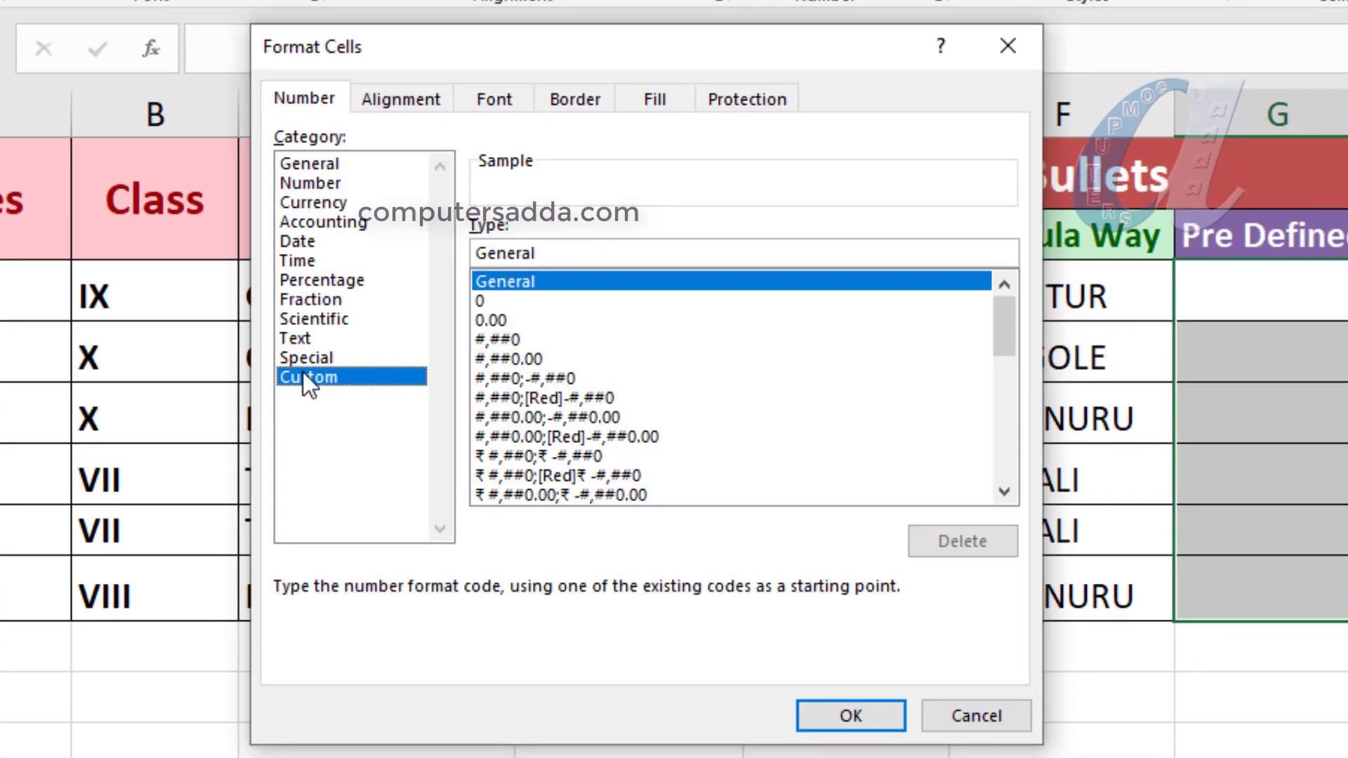
left_click_drag(486, 49, 369, 36)
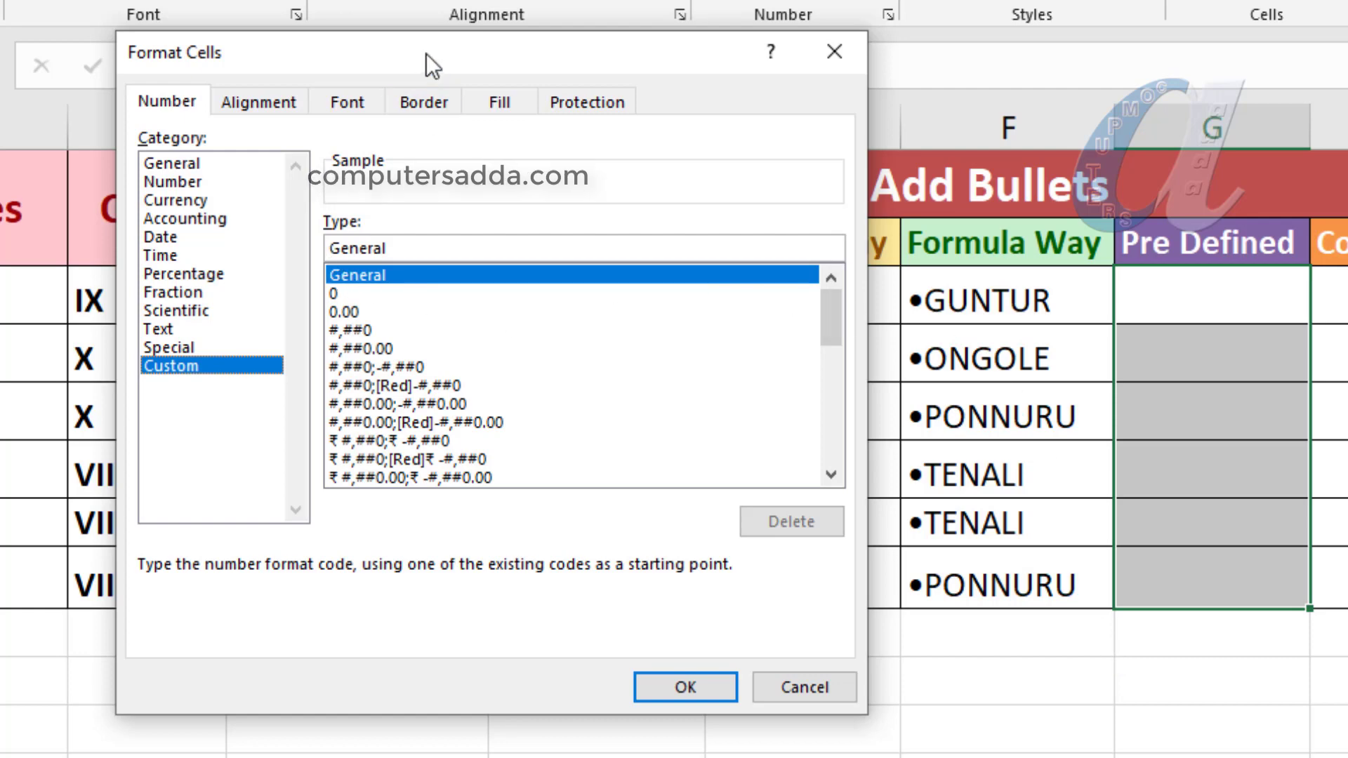
left_click_drag(427, 54, 533, 119)
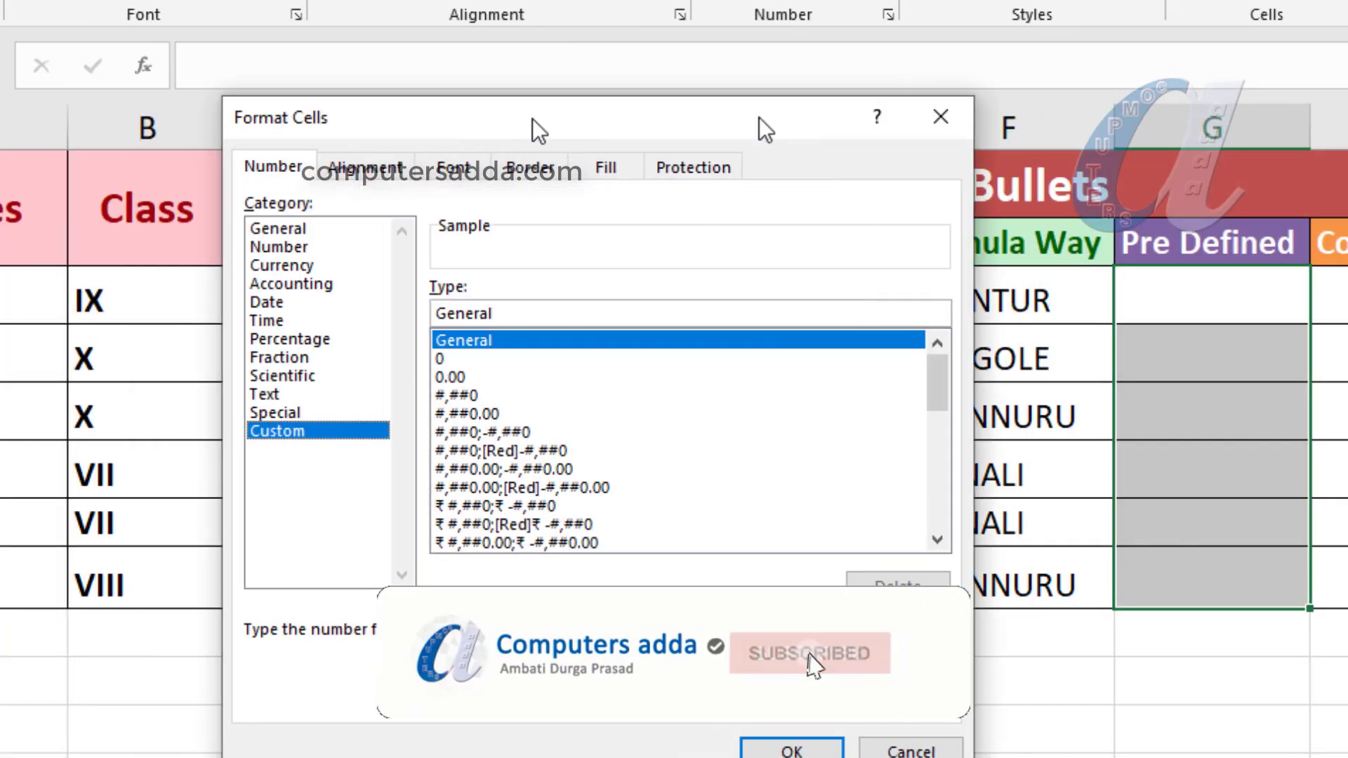
left_click_drag(759, 117, 929, 115)
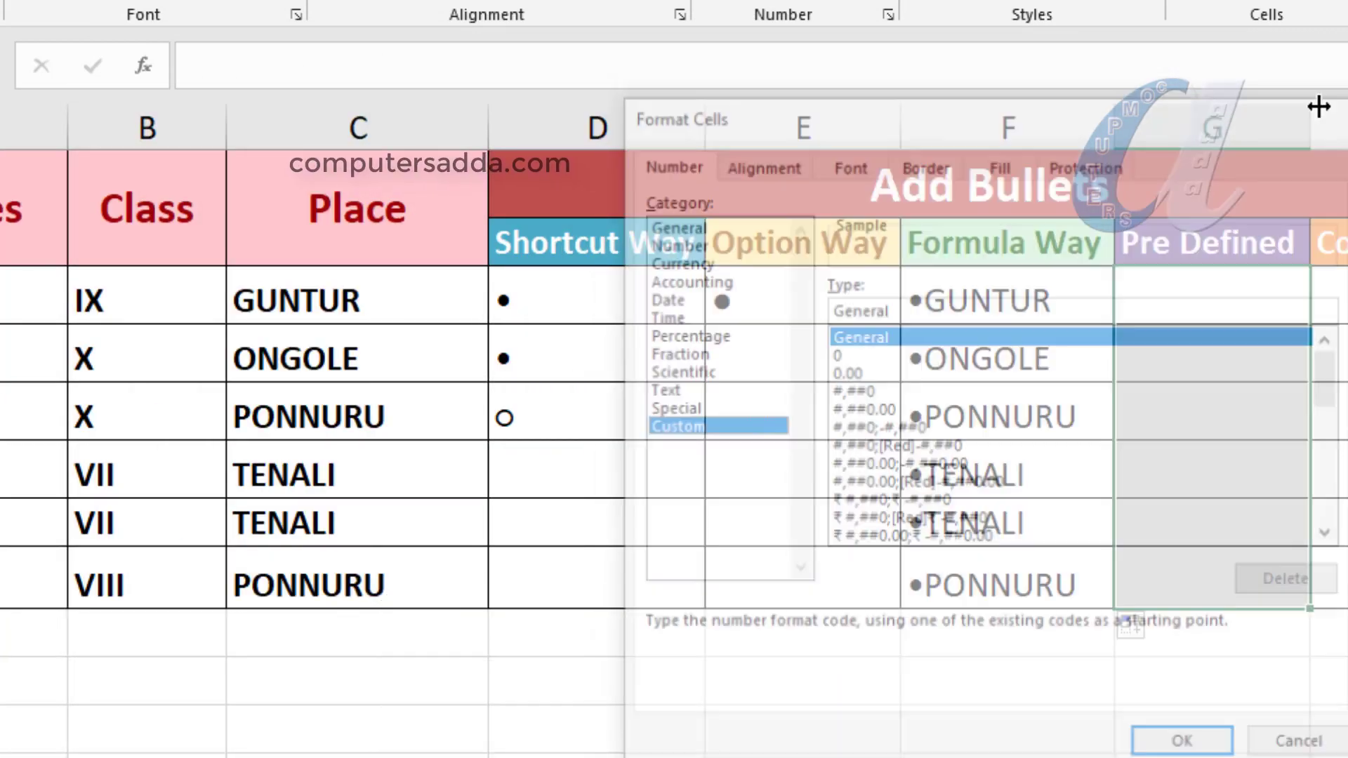
Copy the bullet character from D3 and select Pre Defined cells G3:G8 for formatting.
left_click(554, 298)
double_click(520, 298)
left_click_drag(520, 298, 467, 300)
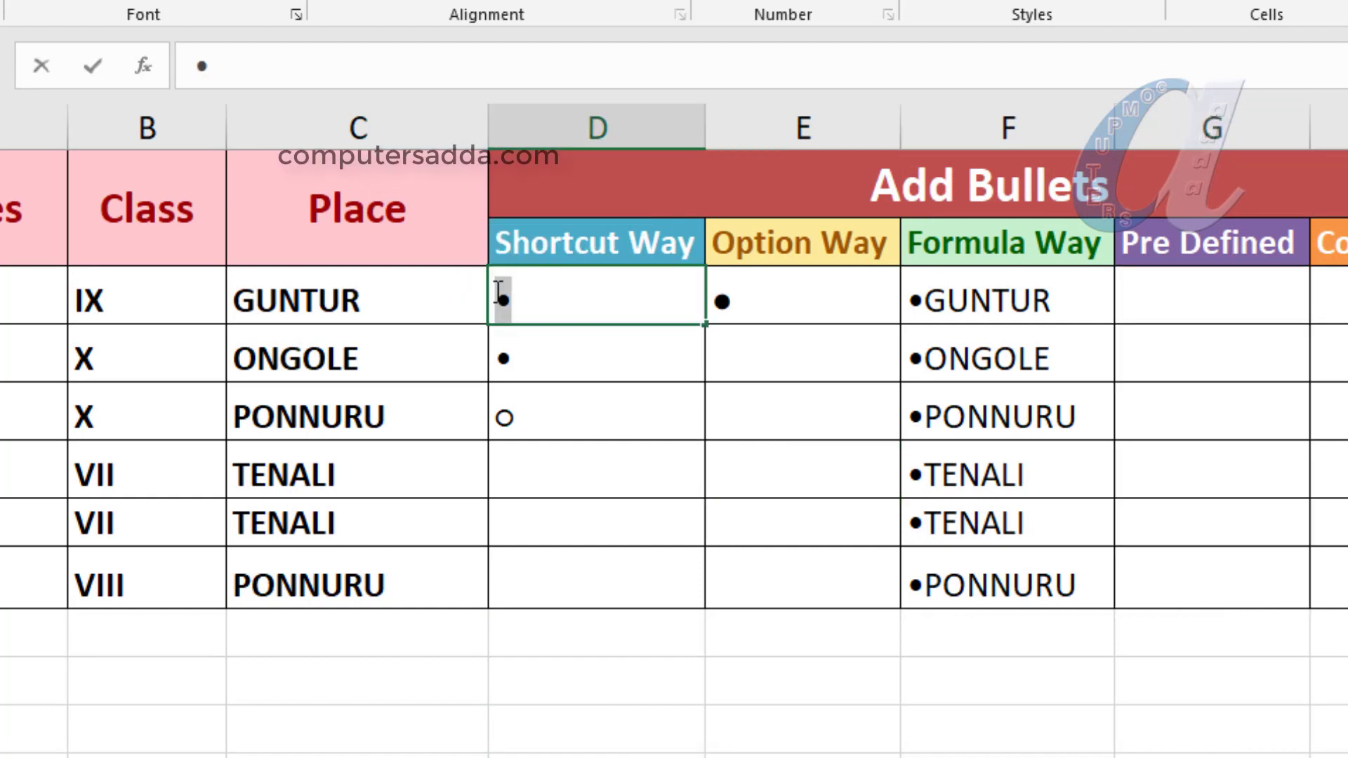
left_click(1178, 306)
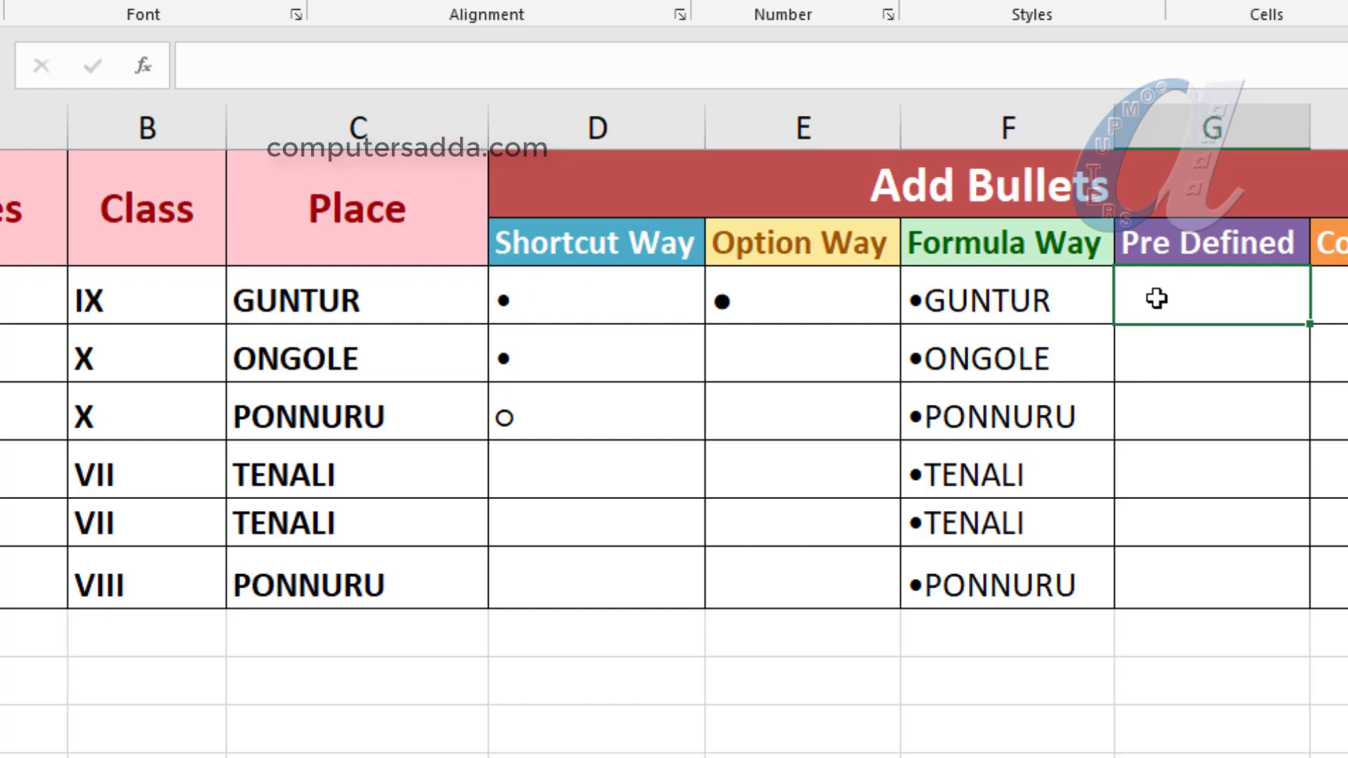
left_click_drag(1156, 298, 1183, 581)
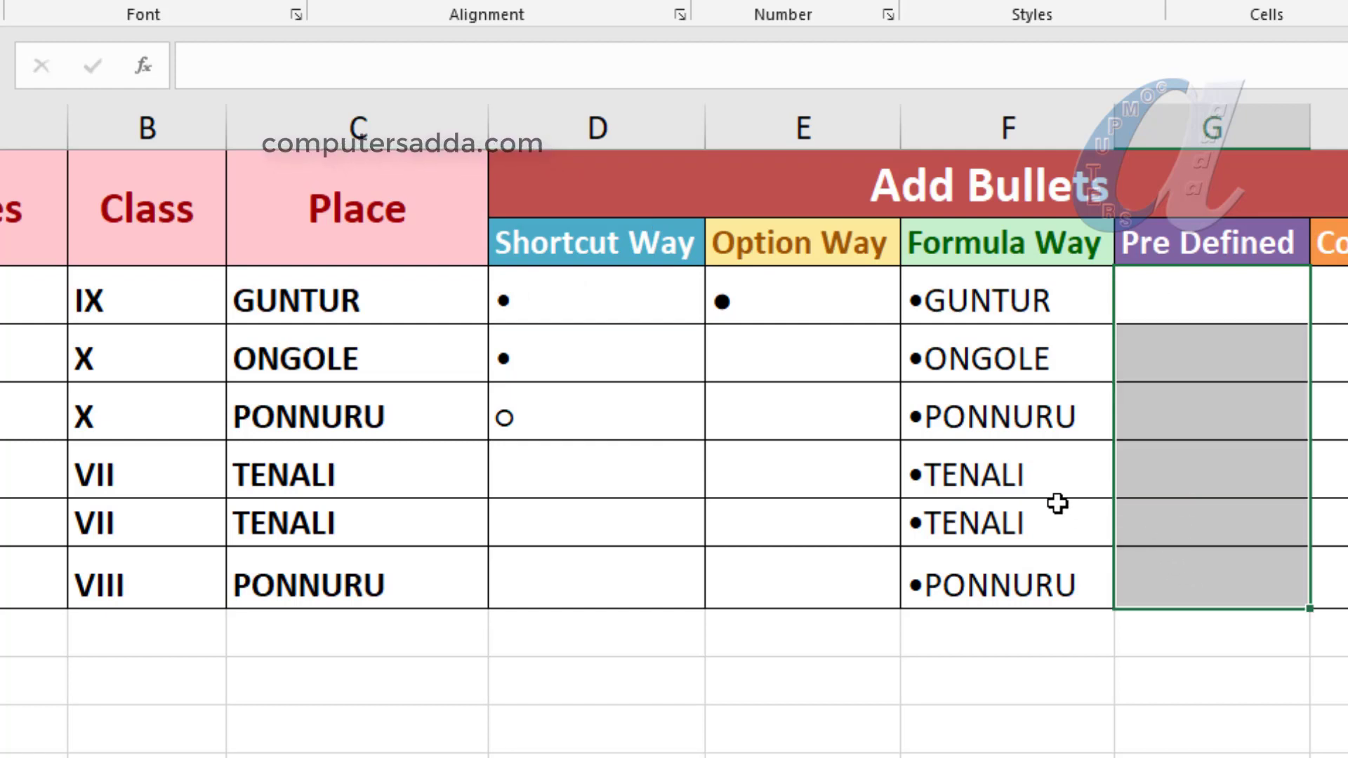
key("ctrl+1")
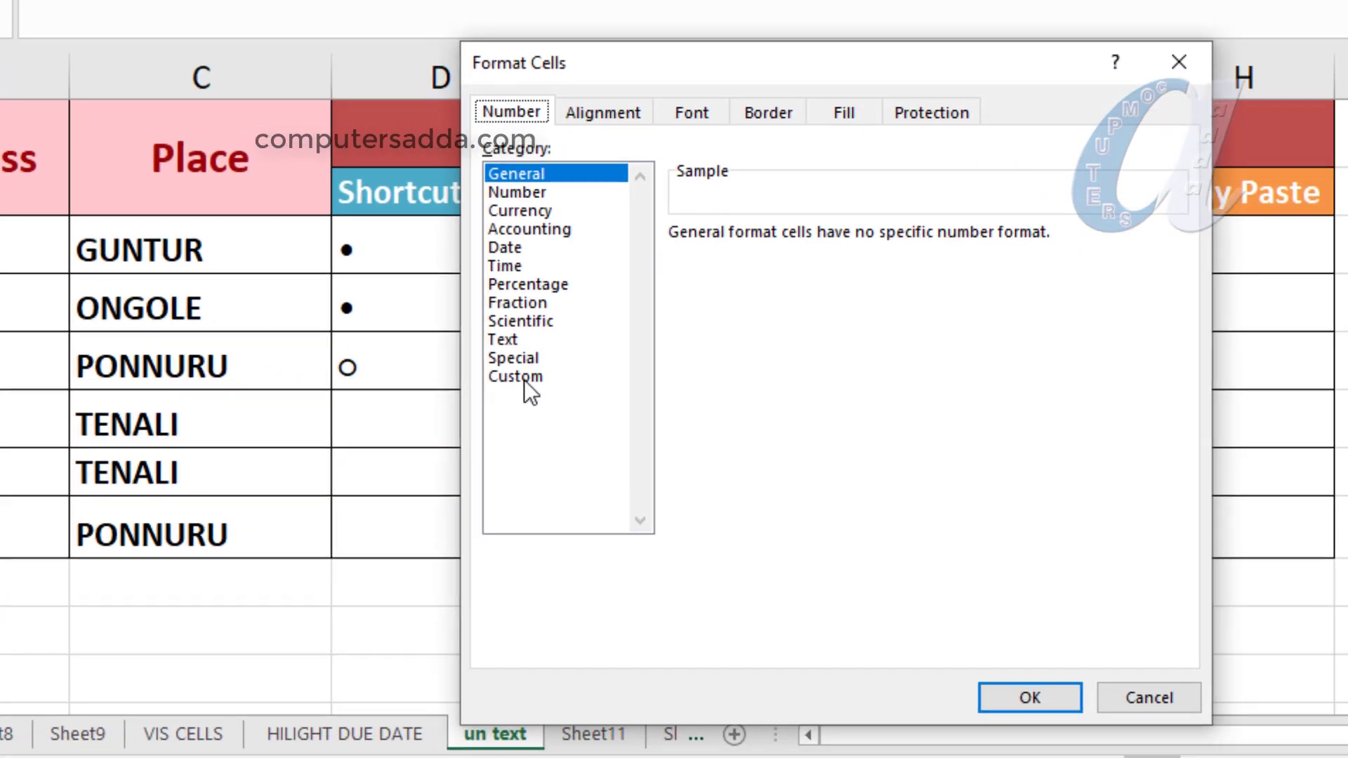
Build the custom number format '• General;• General;• General;• General'.
left_click(670, 425)
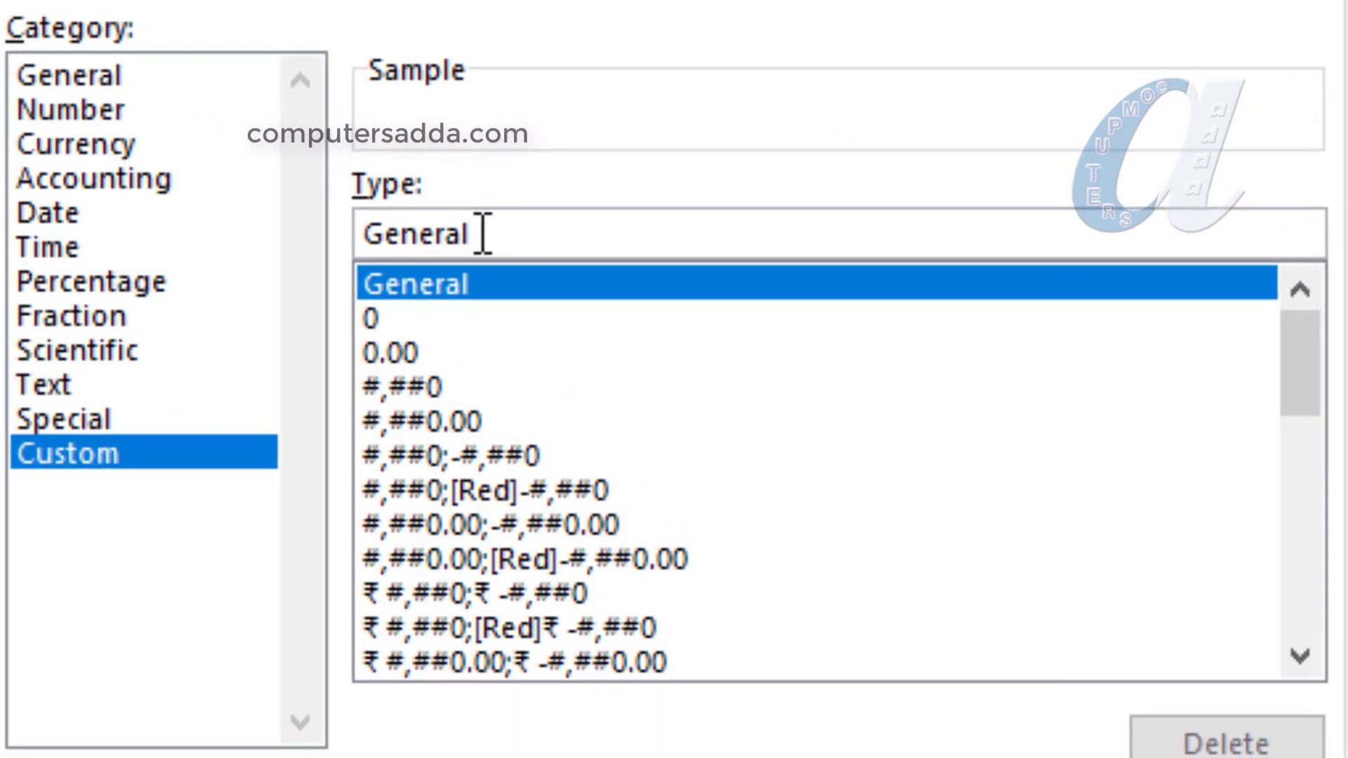
left_click_drag(483, 234, 379, 233)
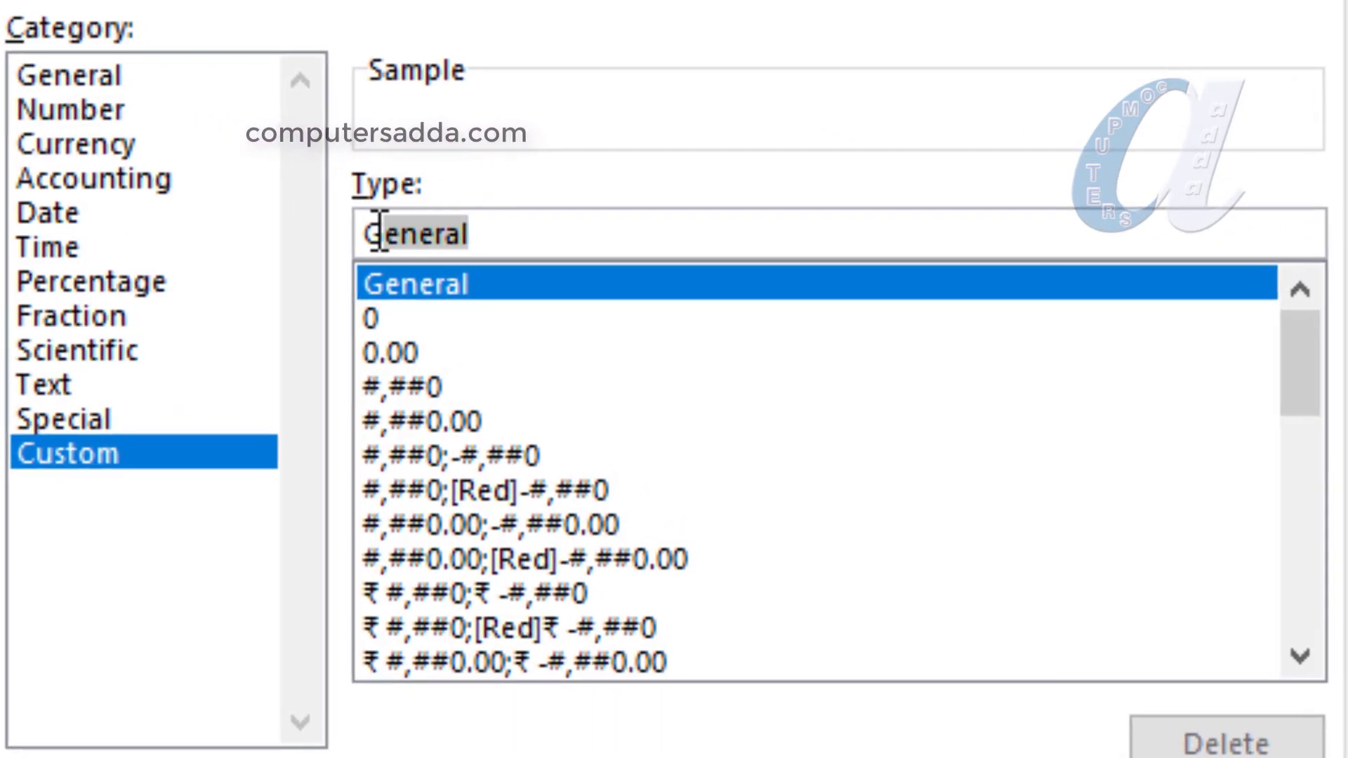
left_click(368, 235)
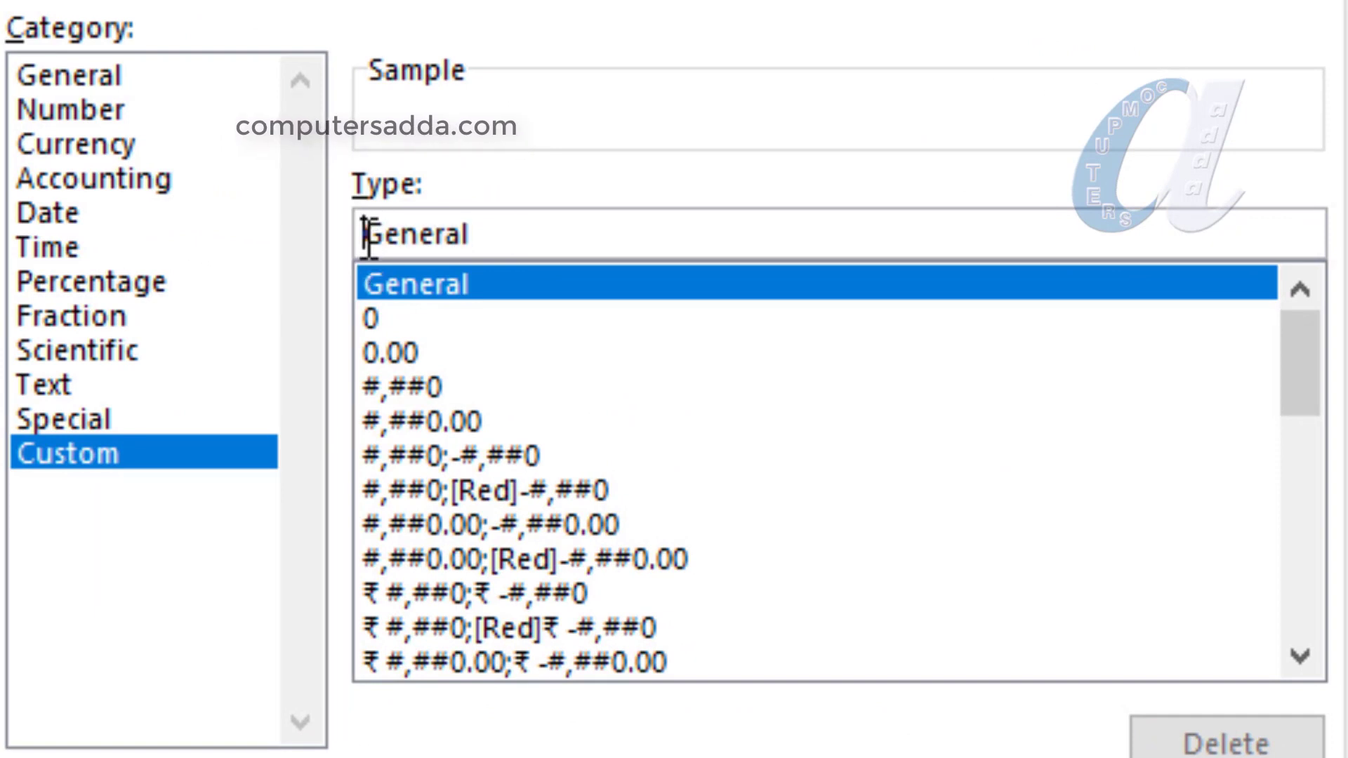
type("• ")
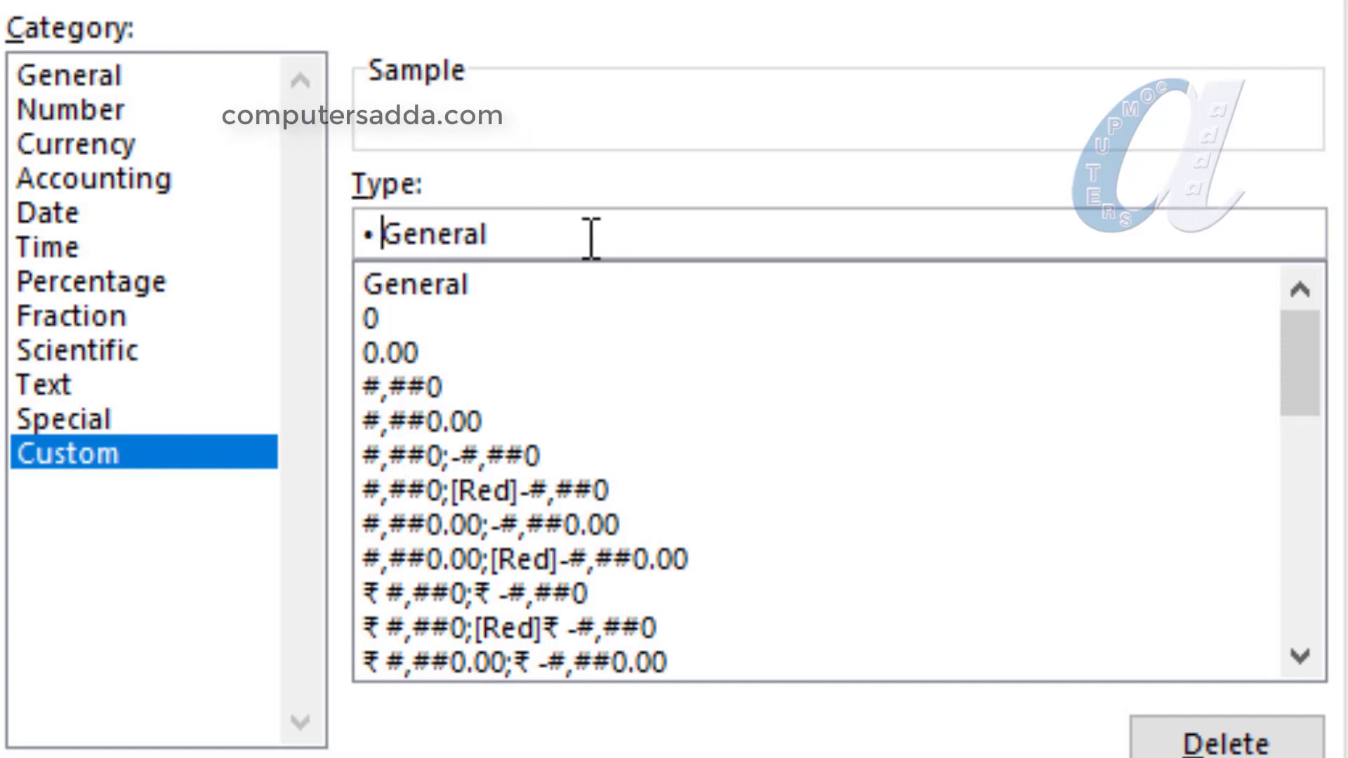
type(";")
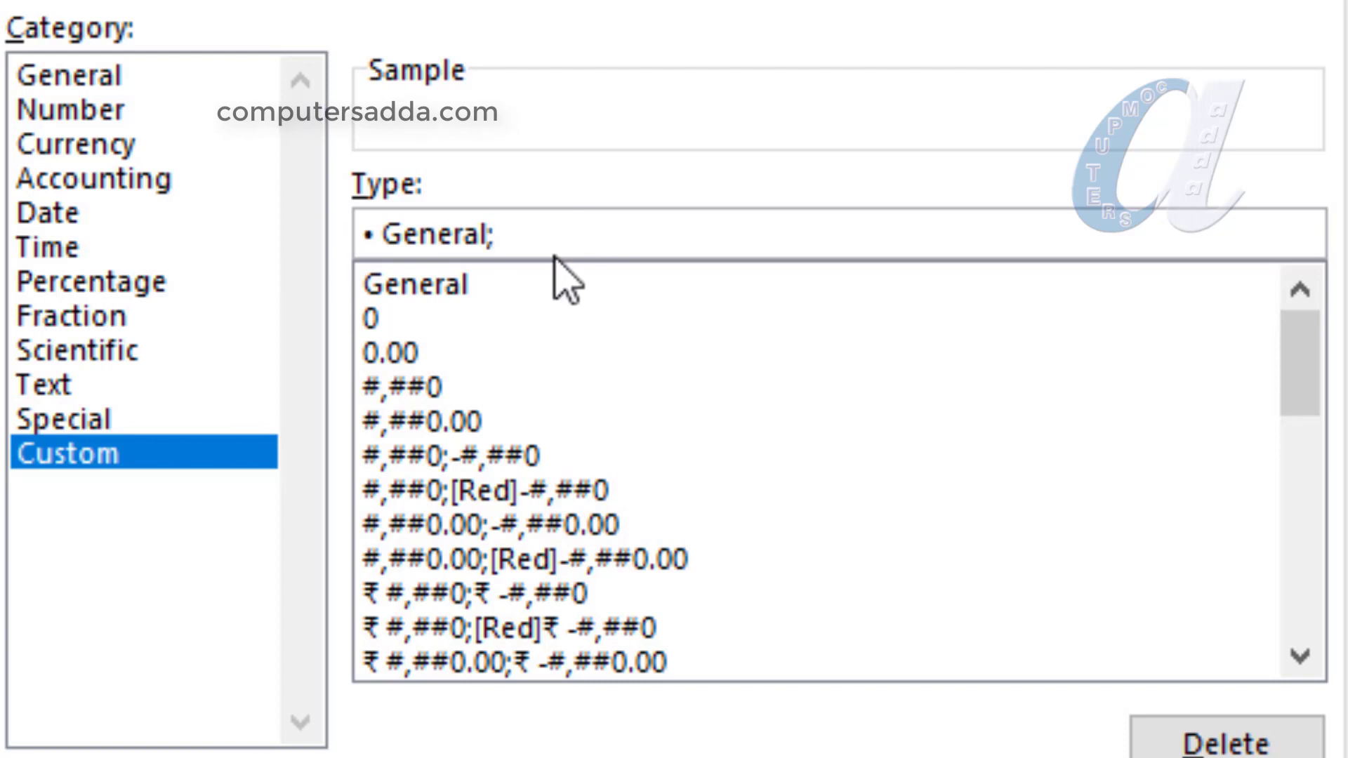
key("shift+Home")
key("ctrl+c")
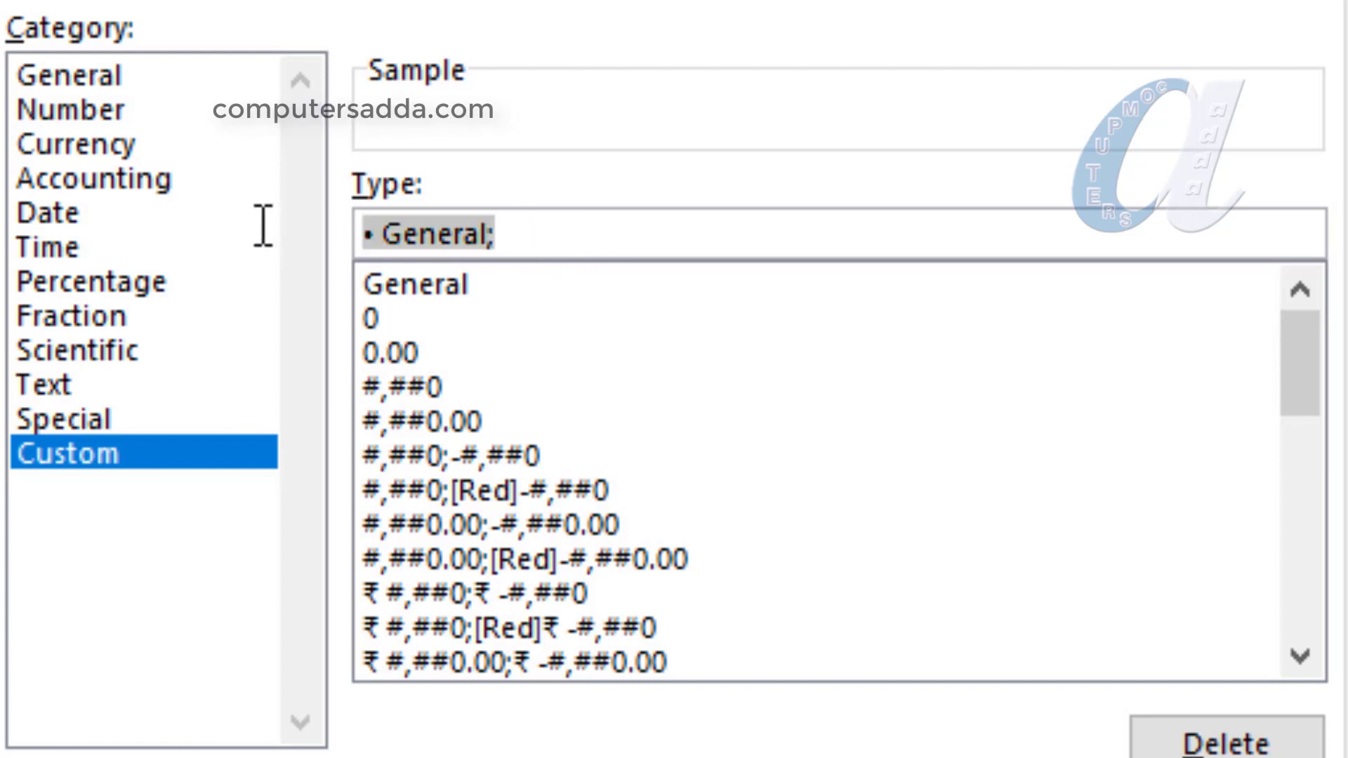
left_click(538, 237)
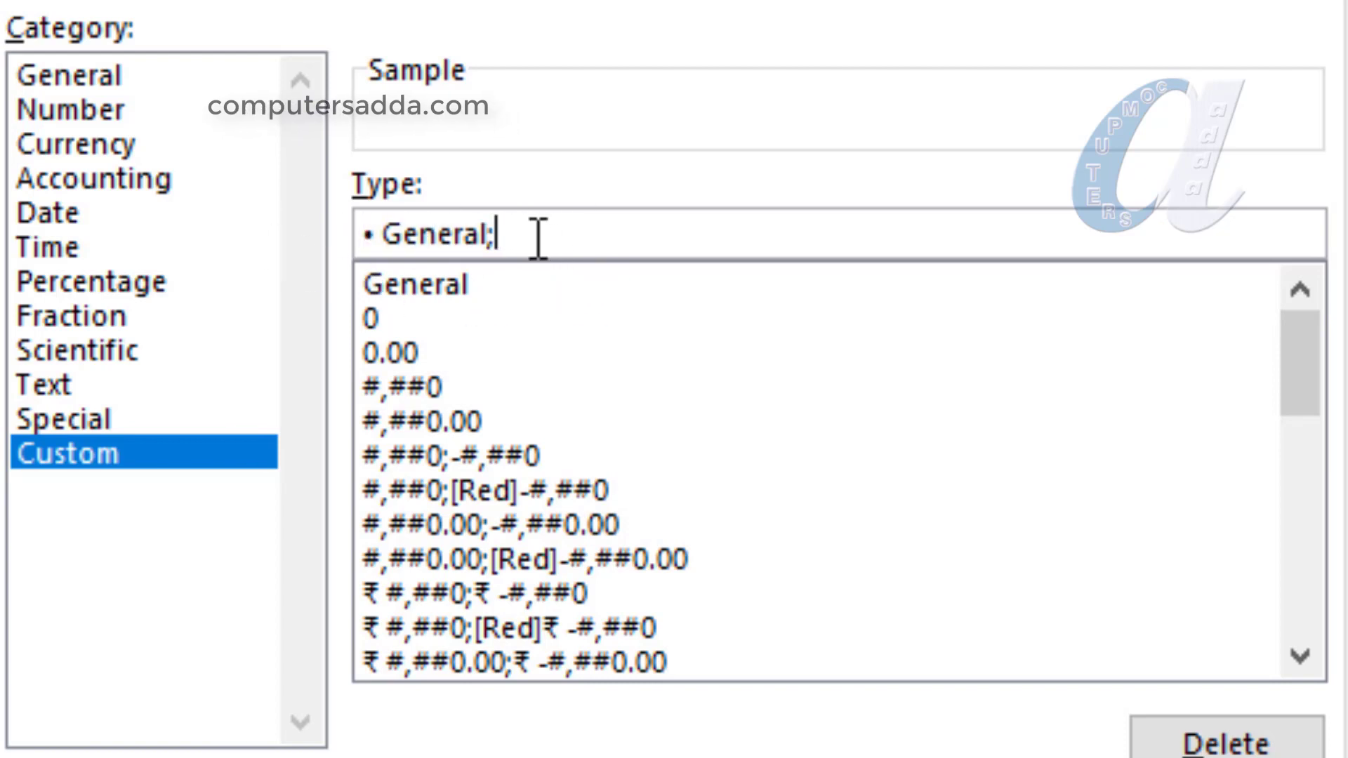
key("ctrl+v")
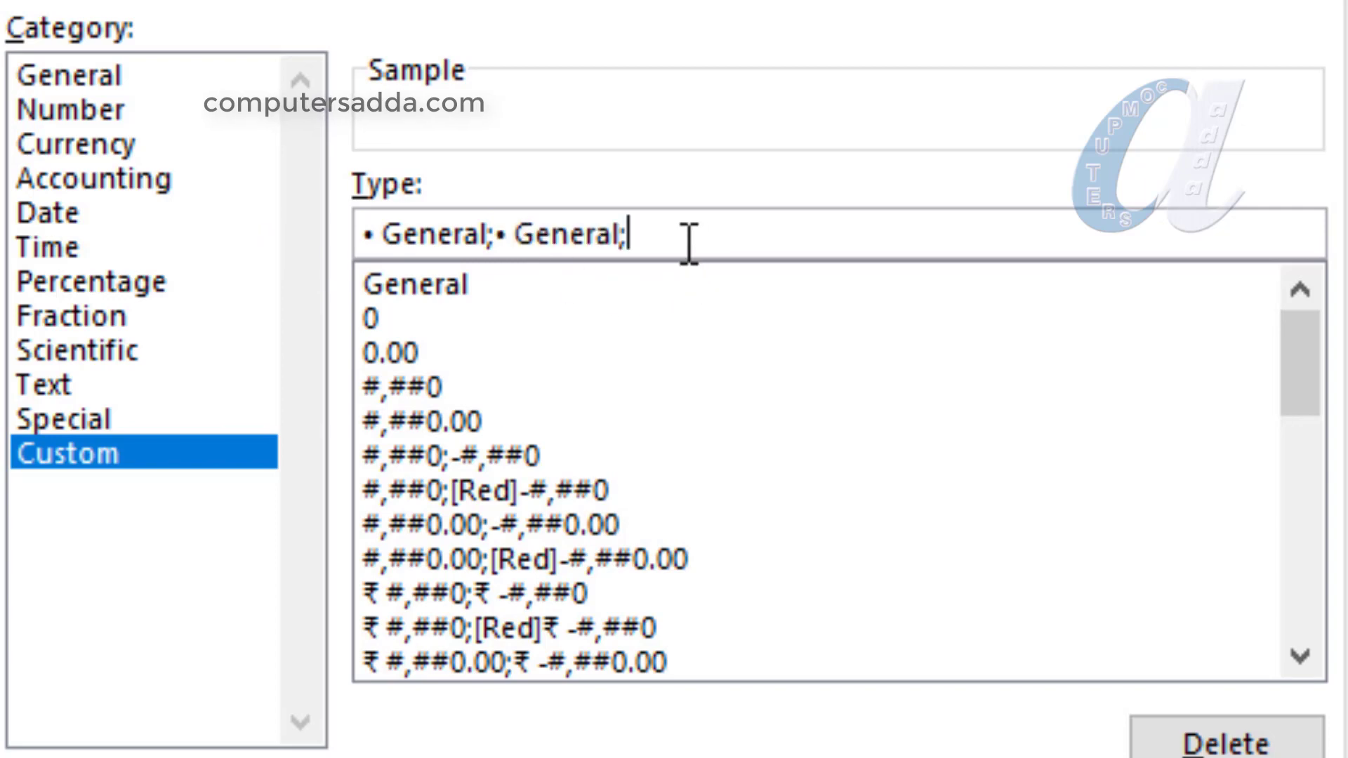
key("ctrl+v")
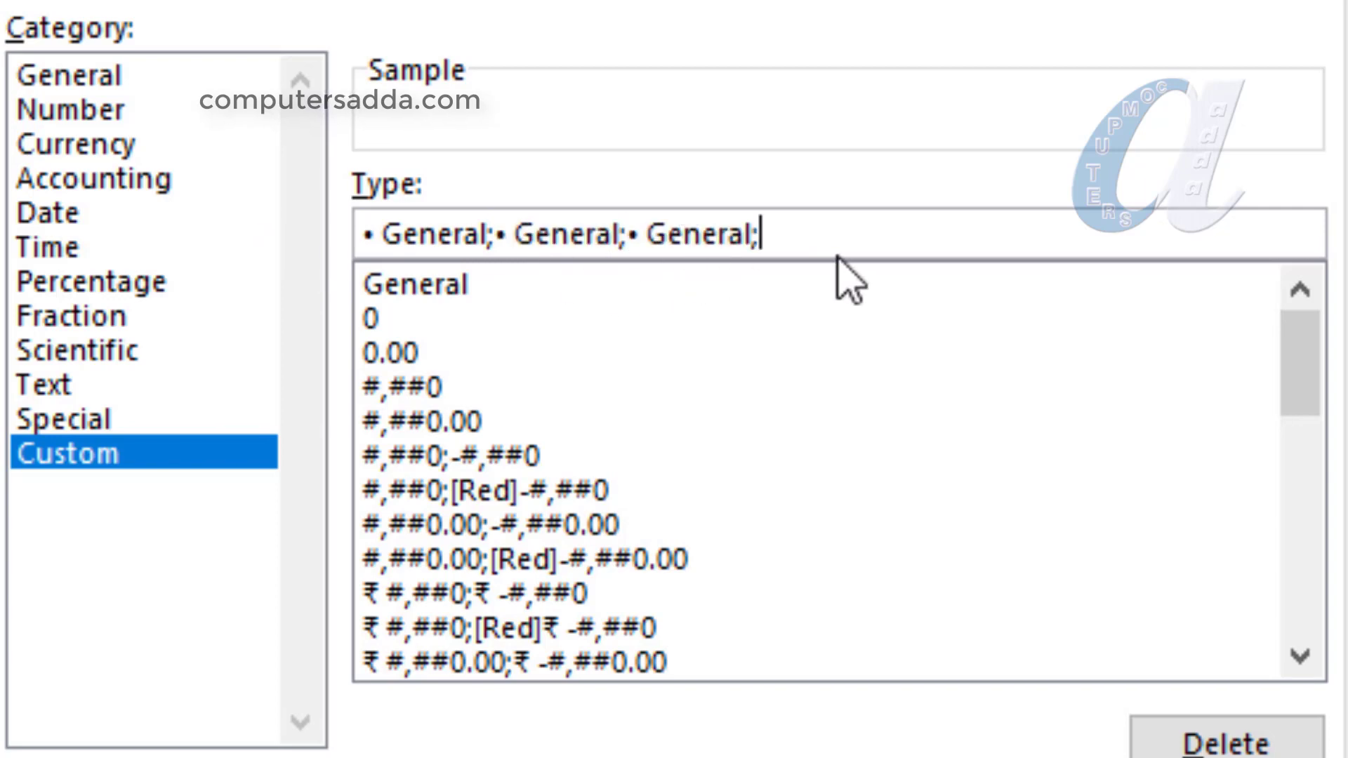
key("ctrl+v")
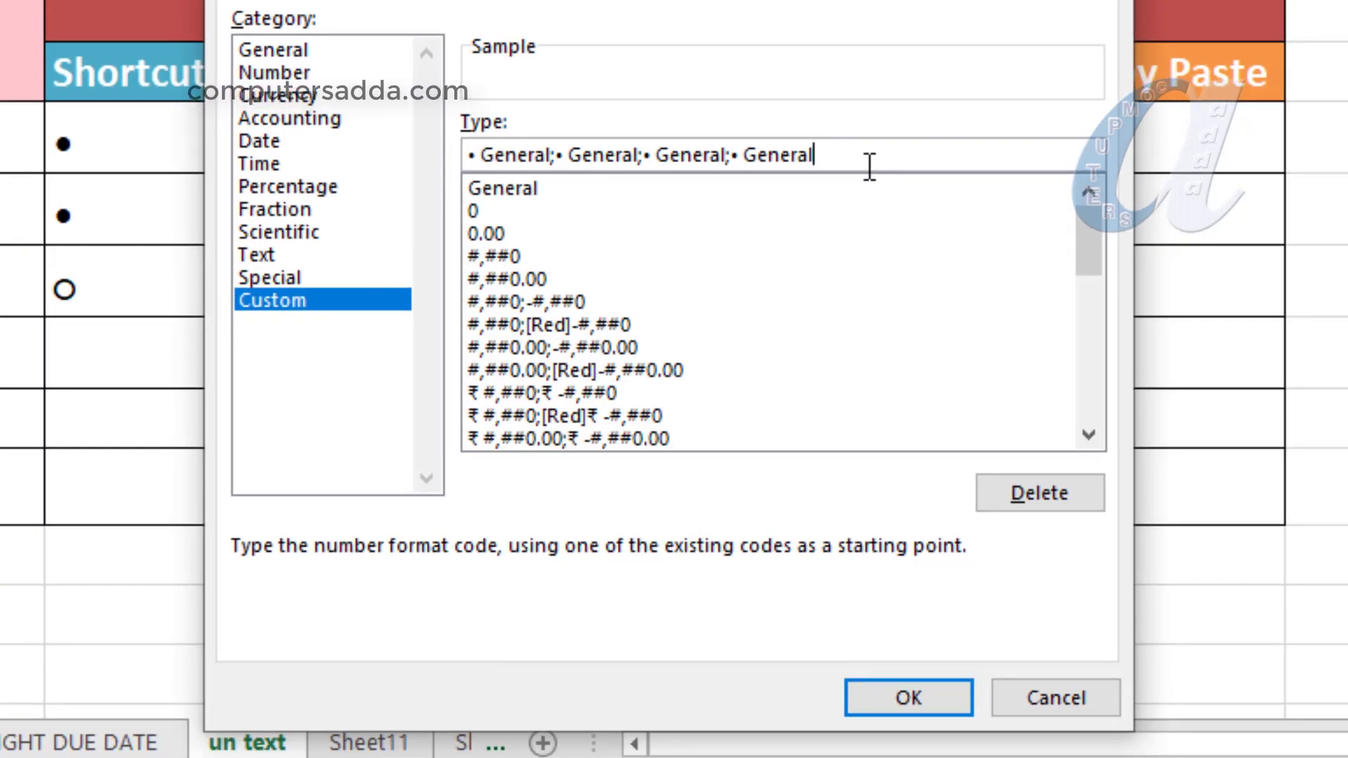
Apply the bullet format and enter word, 4, 9 and 0 into G3 to G6.
left_click(896, 703)
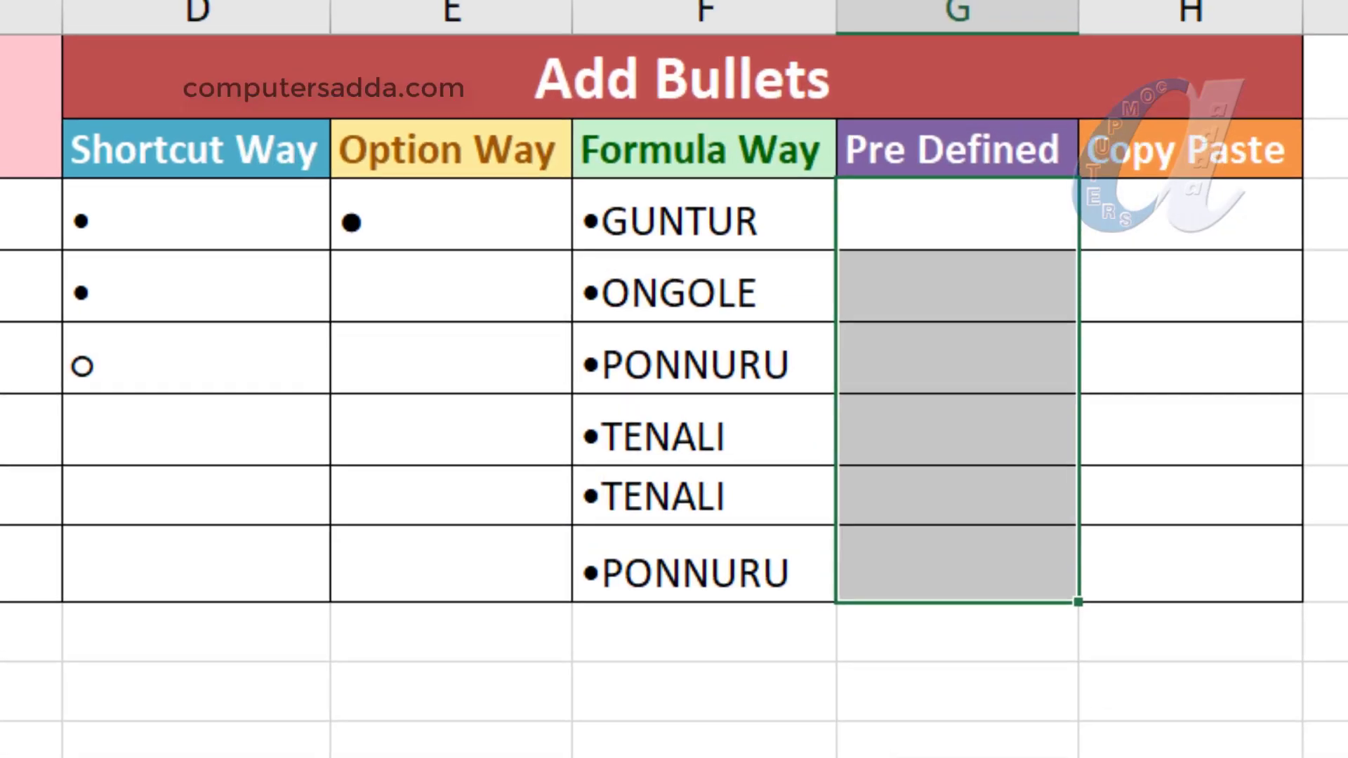
left_click(970, 281)
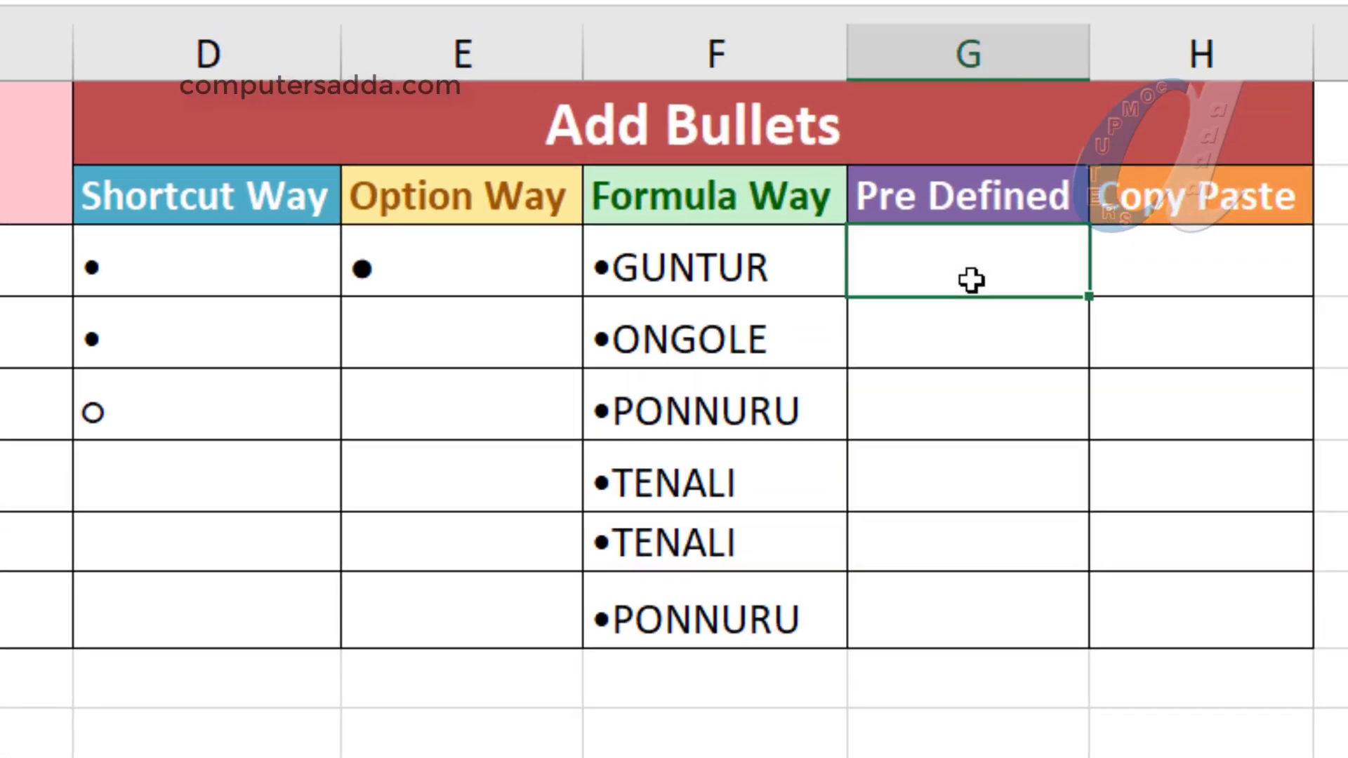
type("word")
key("Return")
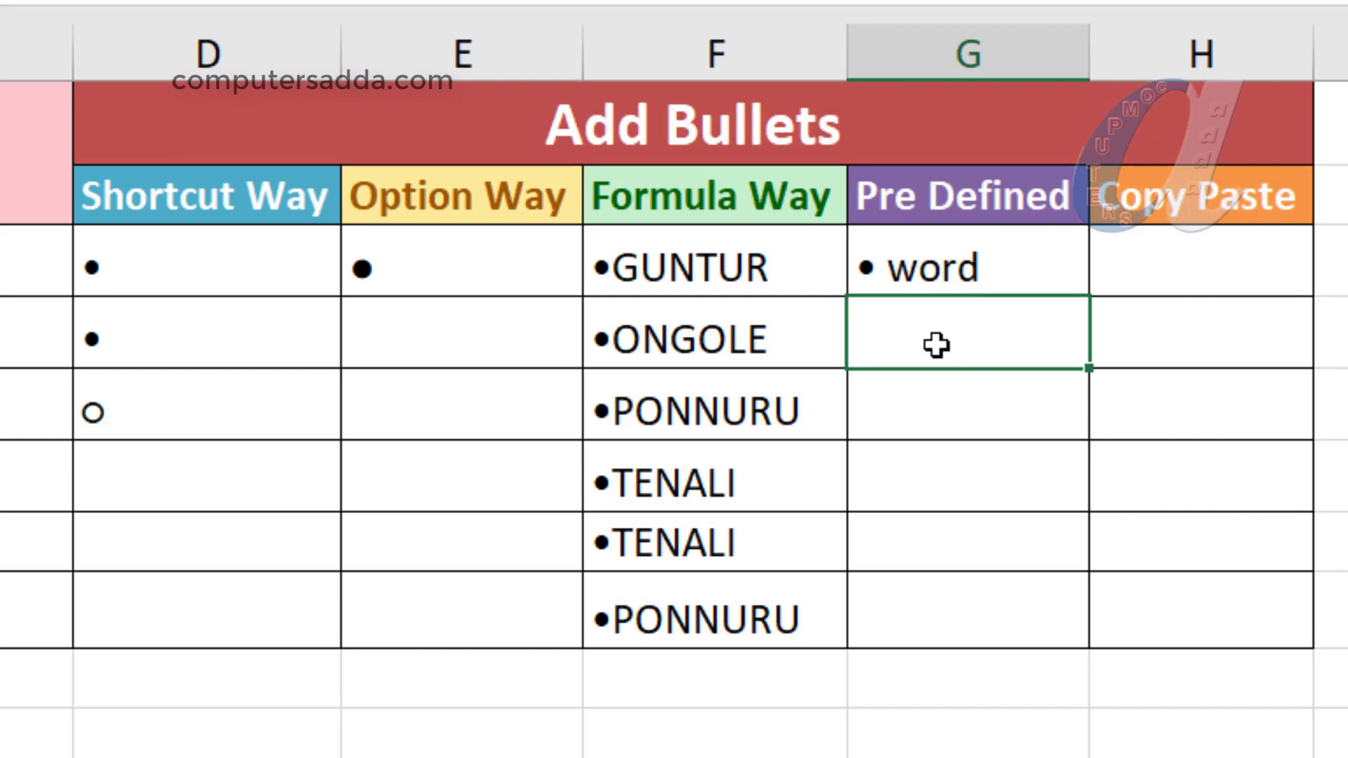
type("4")
key("Return")
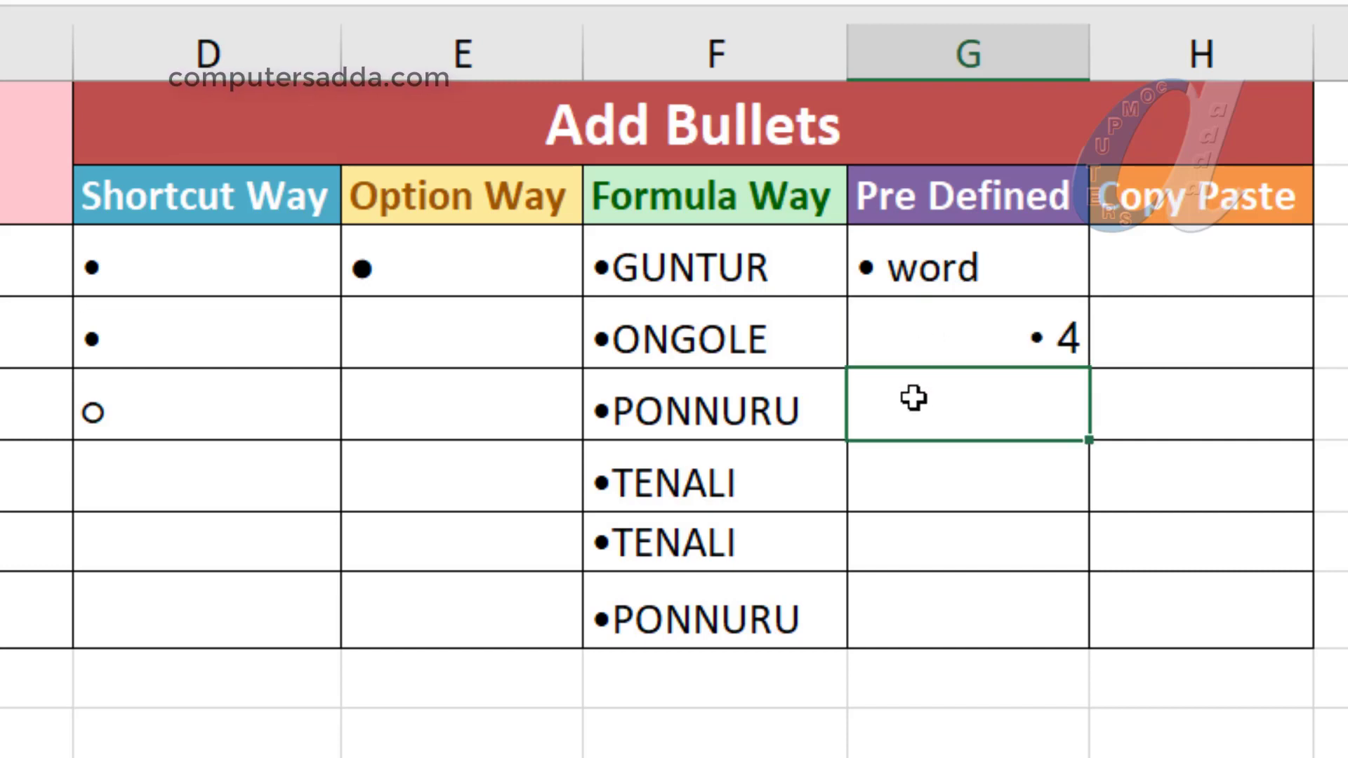
type("9")
key("Return")
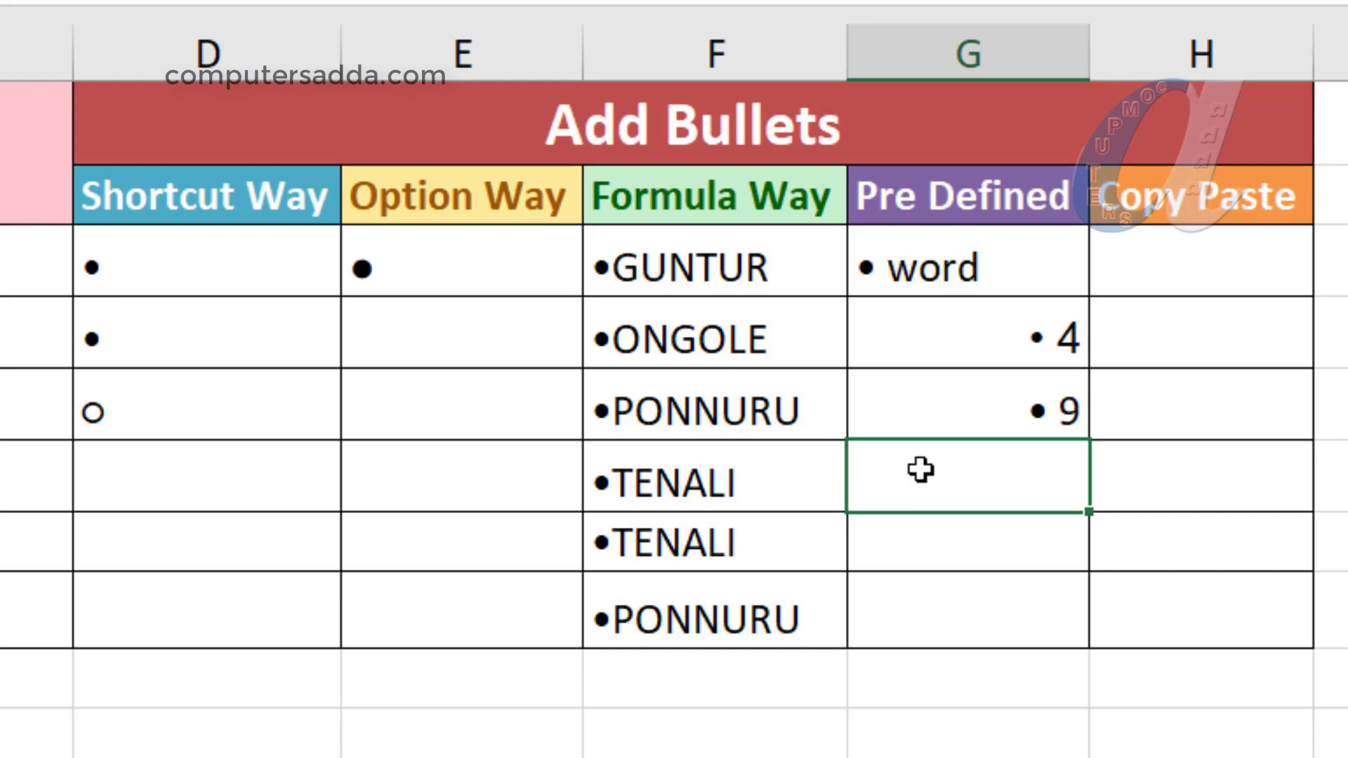
type("0")
key("Return")
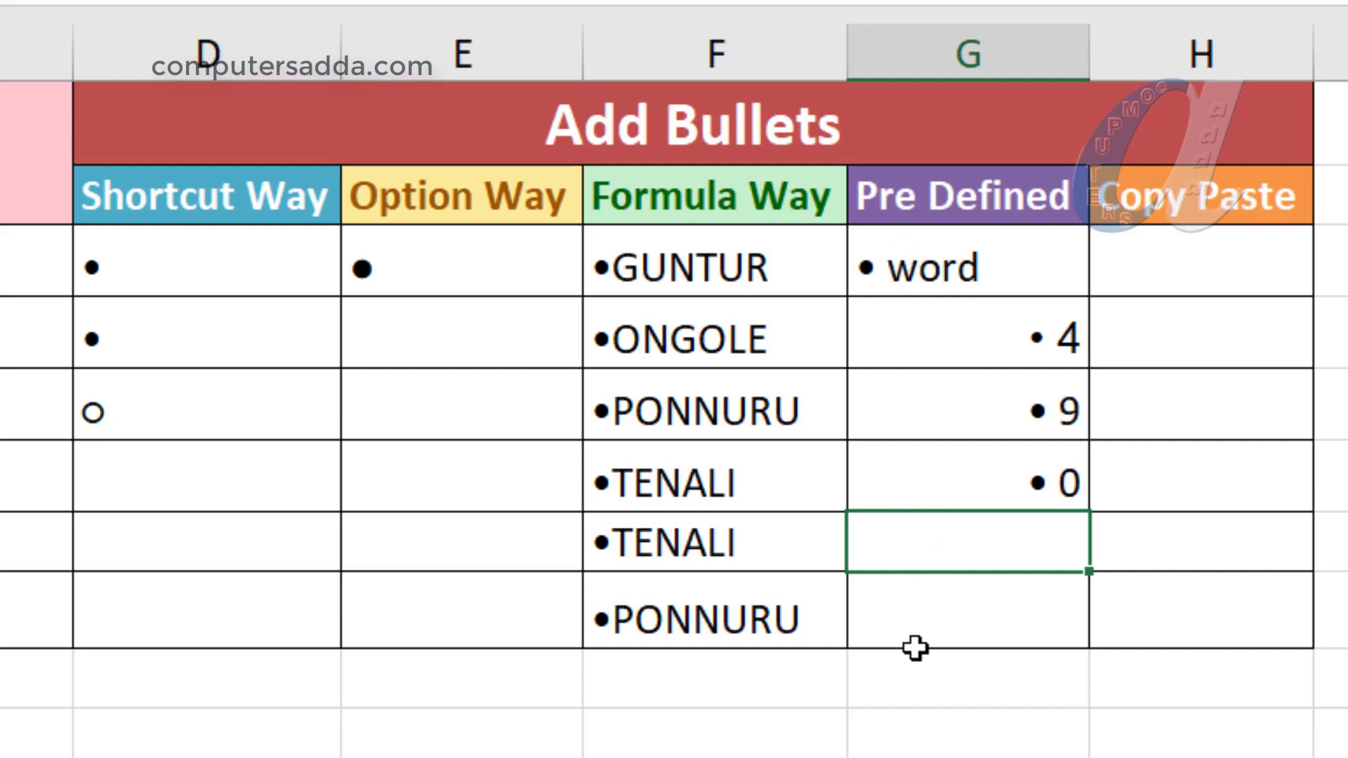
left_click_drag(670, 267, 671, 604)
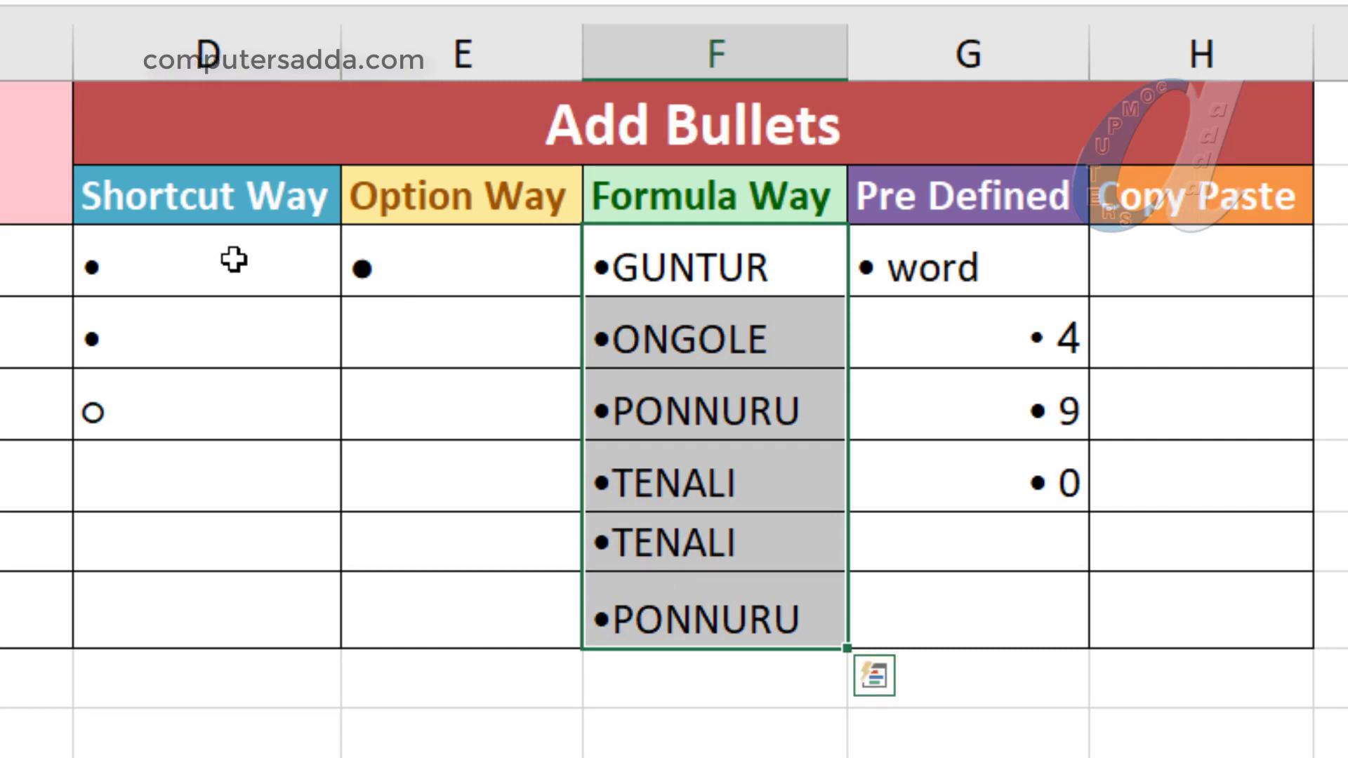
left_click_drag(167, 254, 155, 533)
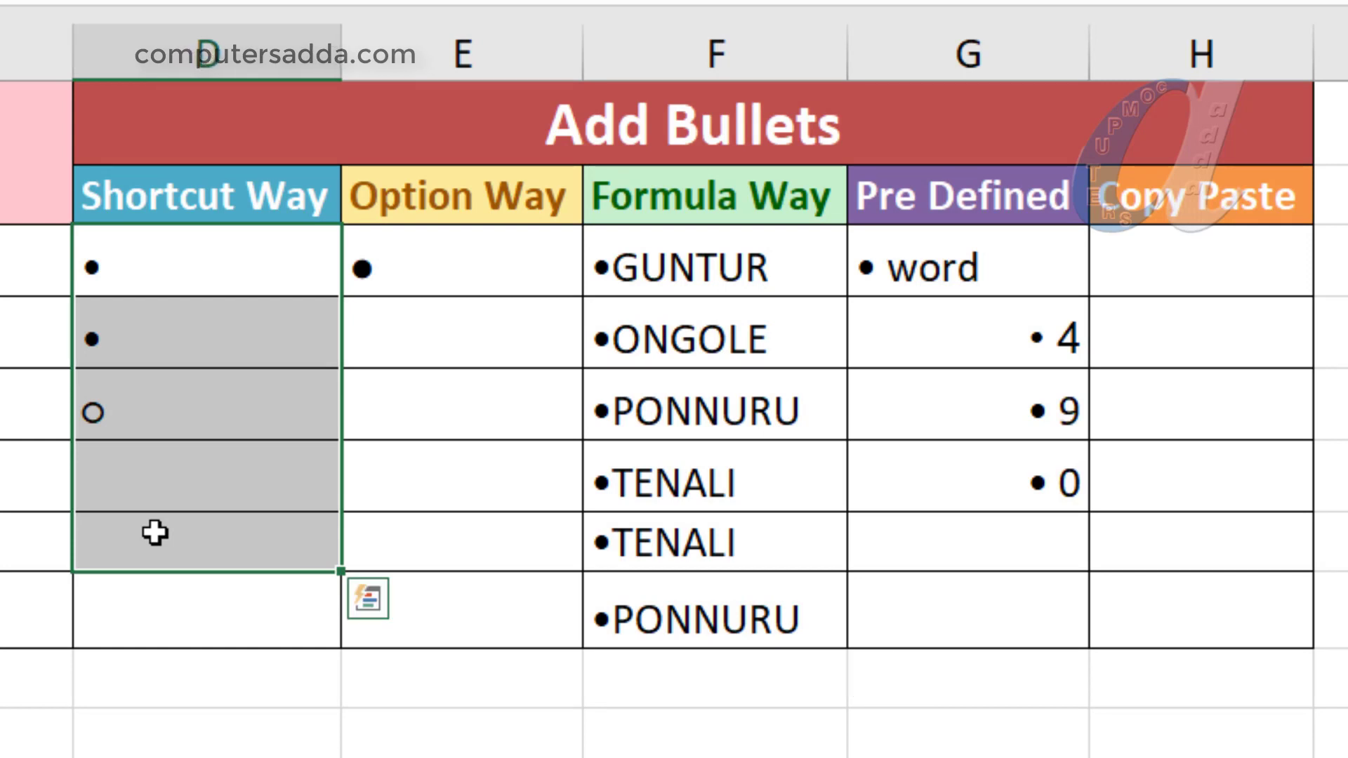
mouse_move(1175, 262)
left_mouse_down()
mouse_move(1160, 565)
mouse_move(1174, 637)
left_mouse_up()
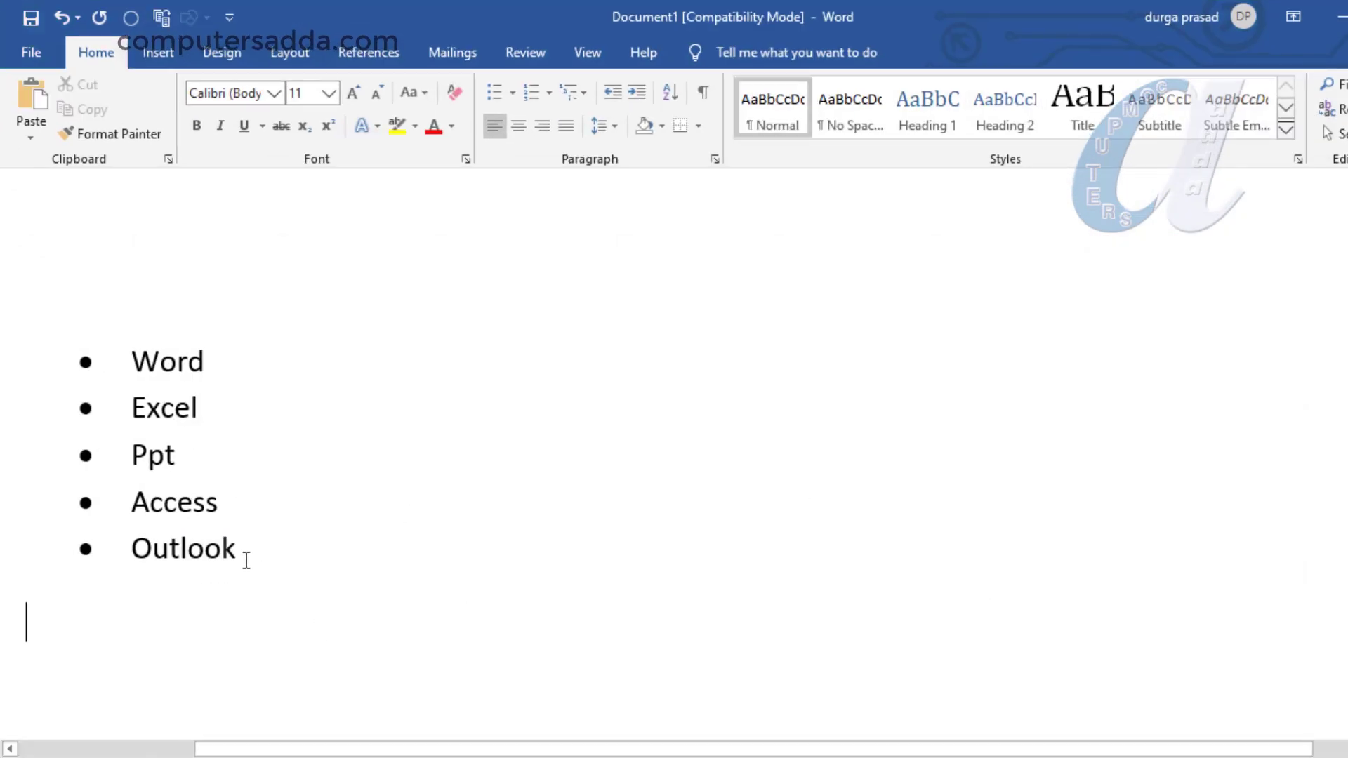
Select the whole bulleted list, Word to Outlook, in the Word document.
left_click_drag(239, 582, 62, 323)
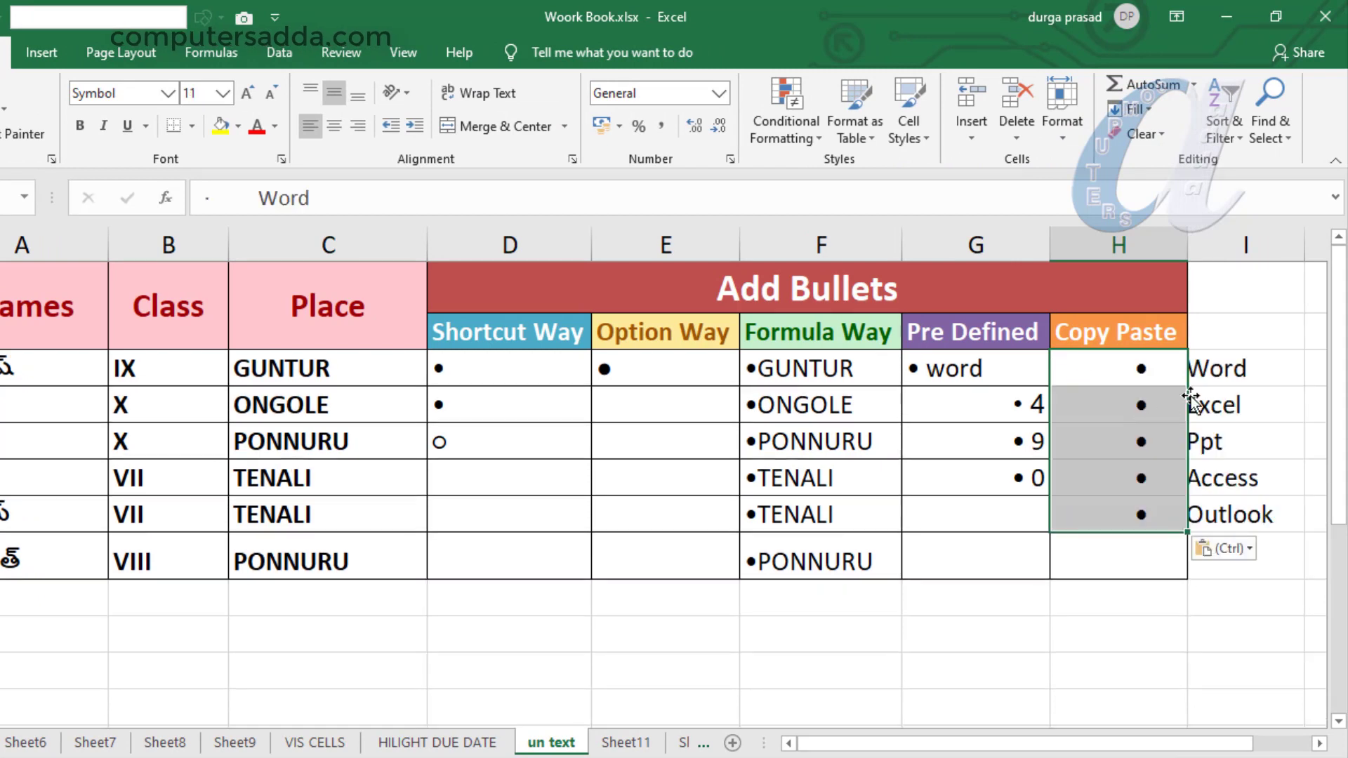
Merge and centre H5:I5 and H6:I6 for the Word and Excel rows.
left_click_drag(1123, 383, 1119, 517)
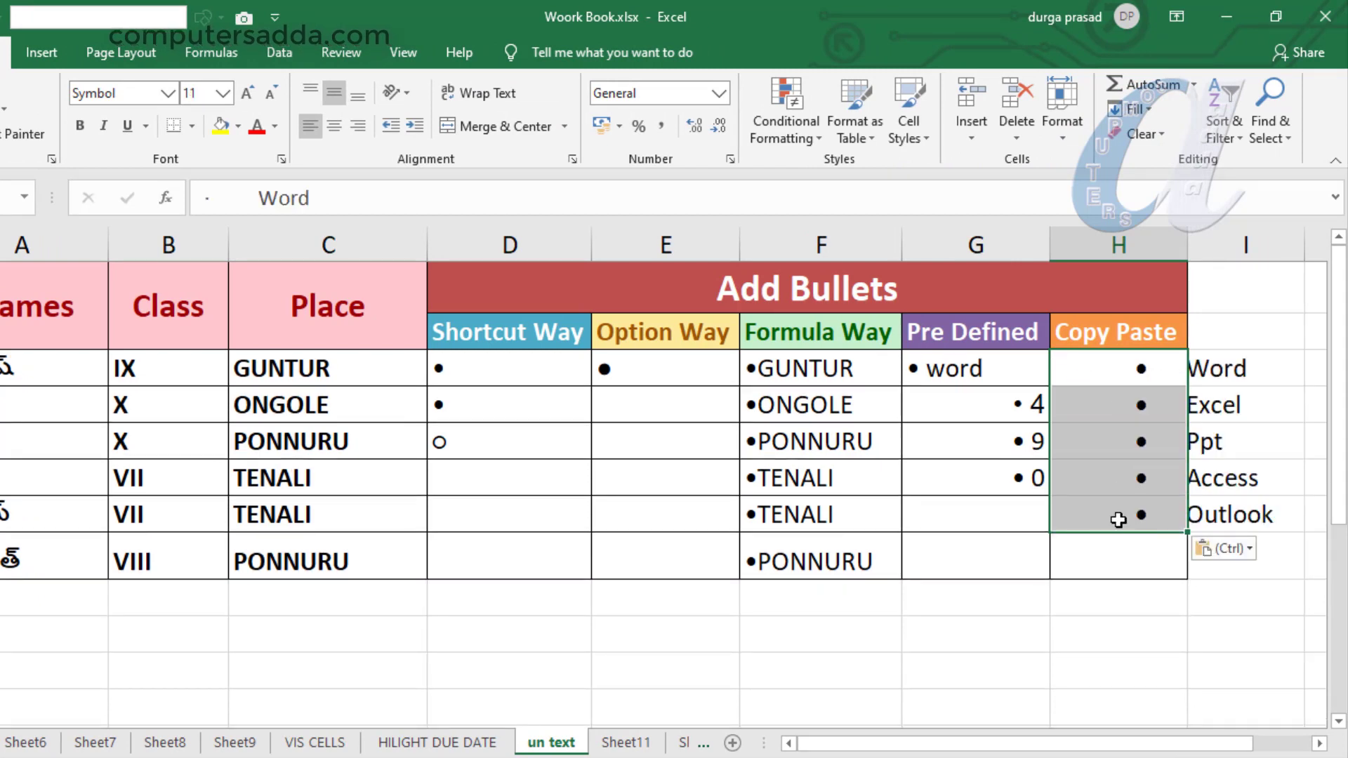
left_click_drag(1222, 372, 1233, 517)
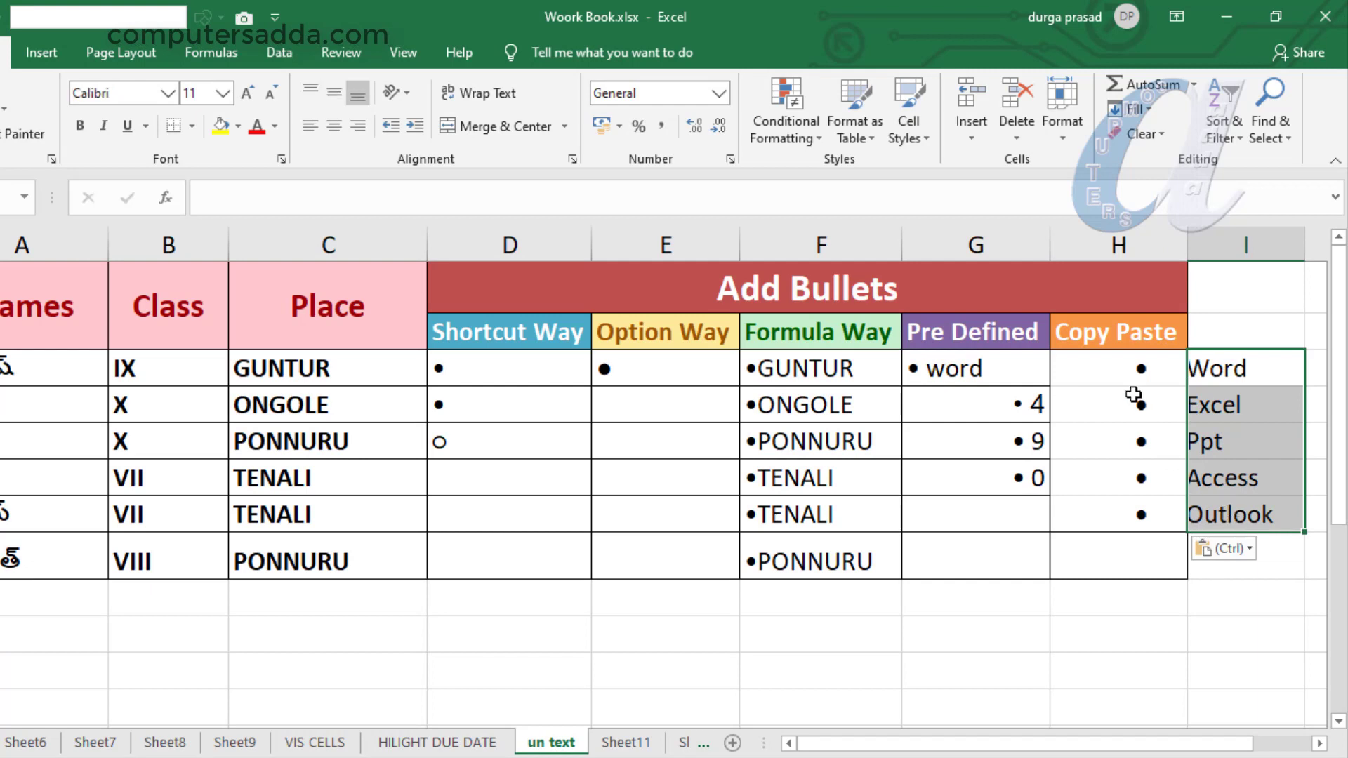
left_click(1106, 377)
left_click_drag(1212, 382, 1244, 380)
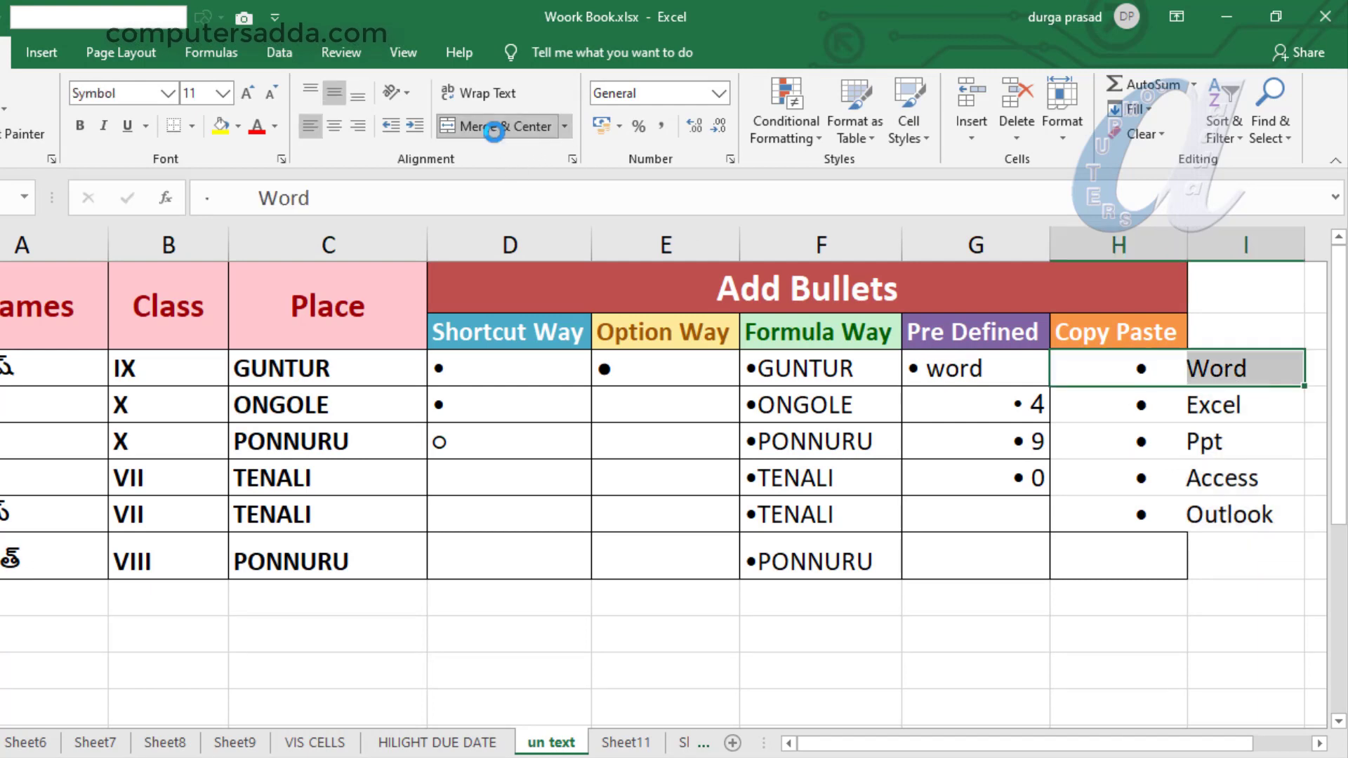
left_click(493, 126)
left_click_drag(1119, 404, 1225, 405)
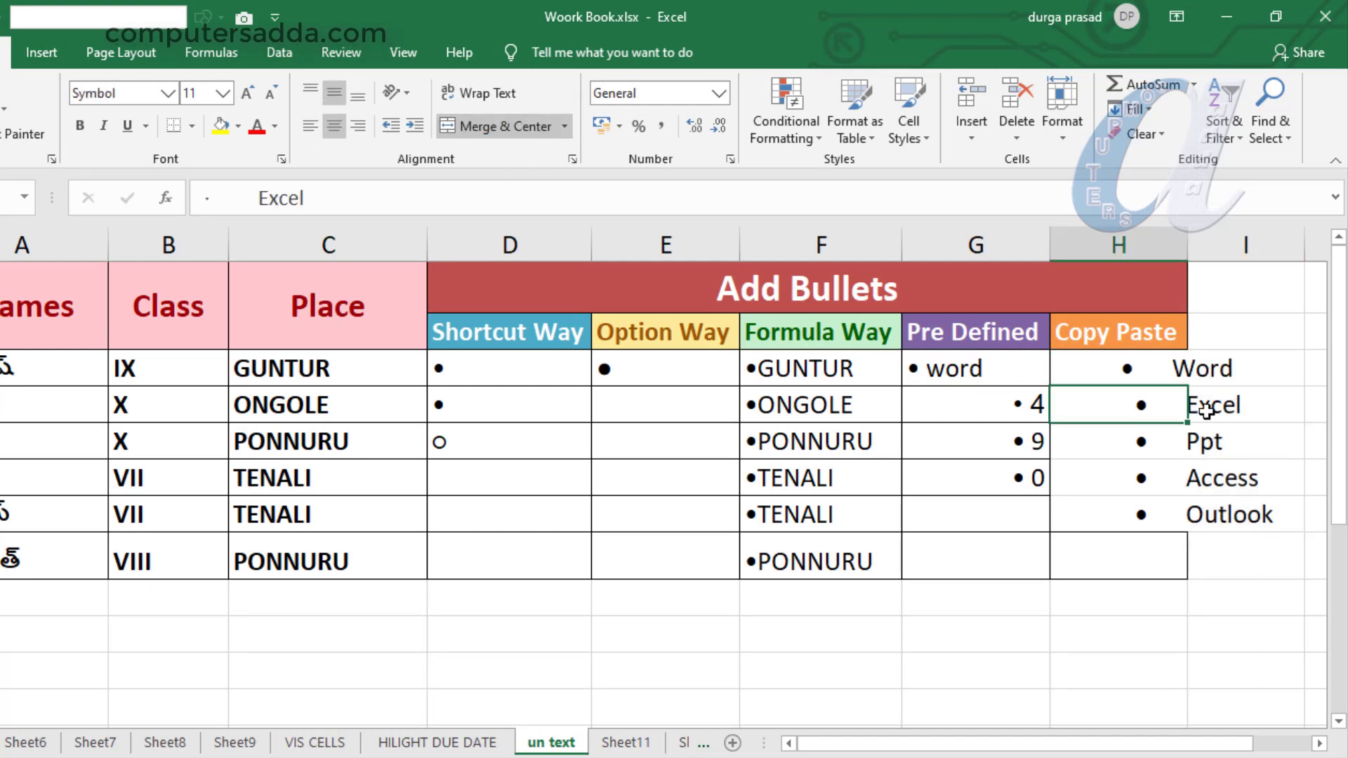
left_click(505, 127)
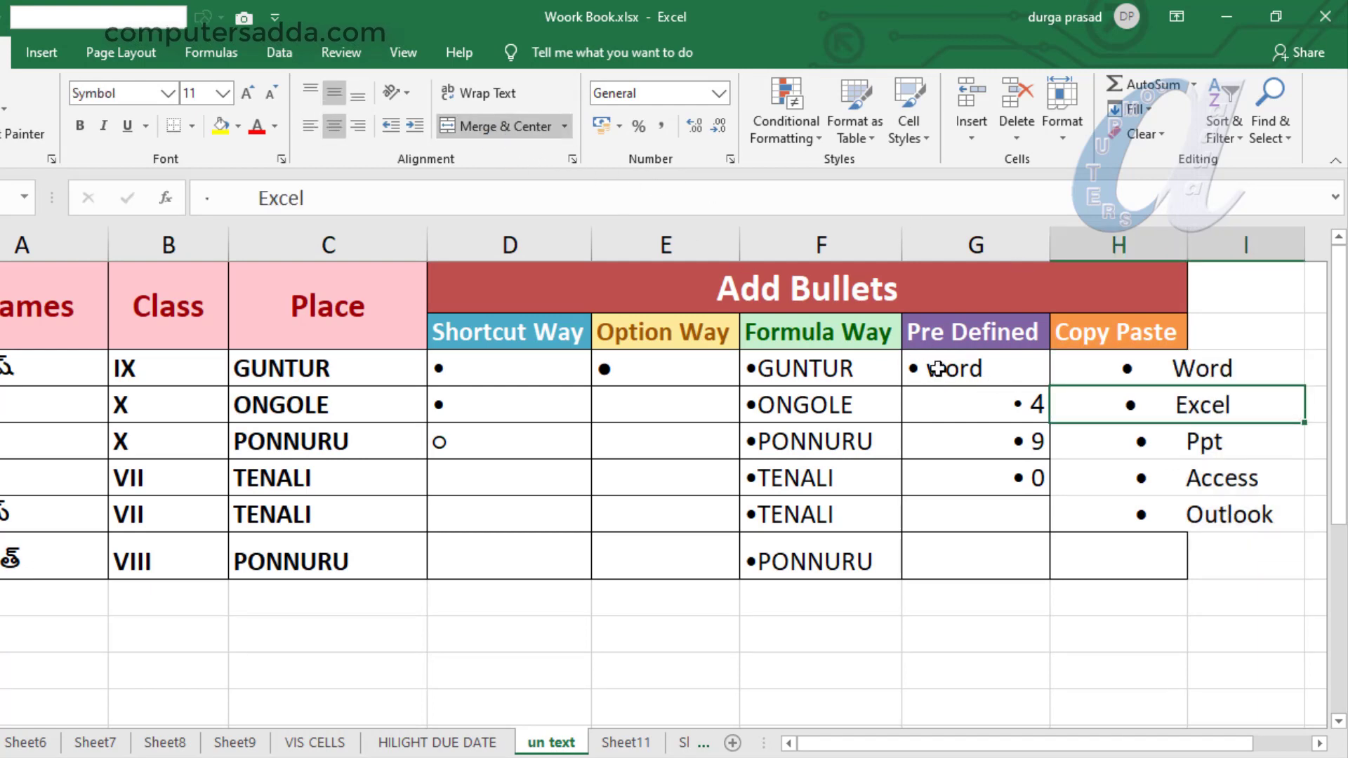
left_click(1226, 369)
left_click(1226, 405)
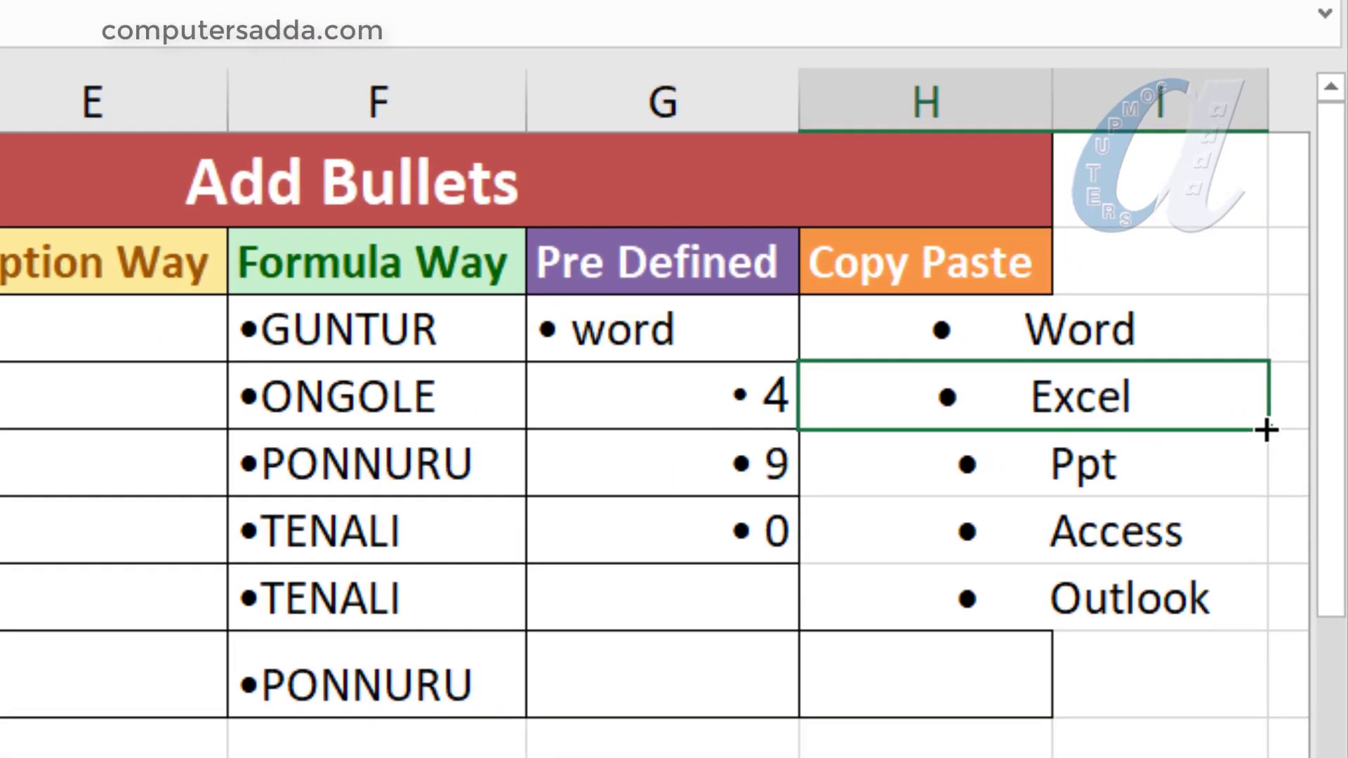
Drag the merged Excel row's fill handle down over the Ppt to Outlook rows.
left_click_drag(1300, 428, 1308, 485)
left_click_drag(1276, 546, 1273, 622)
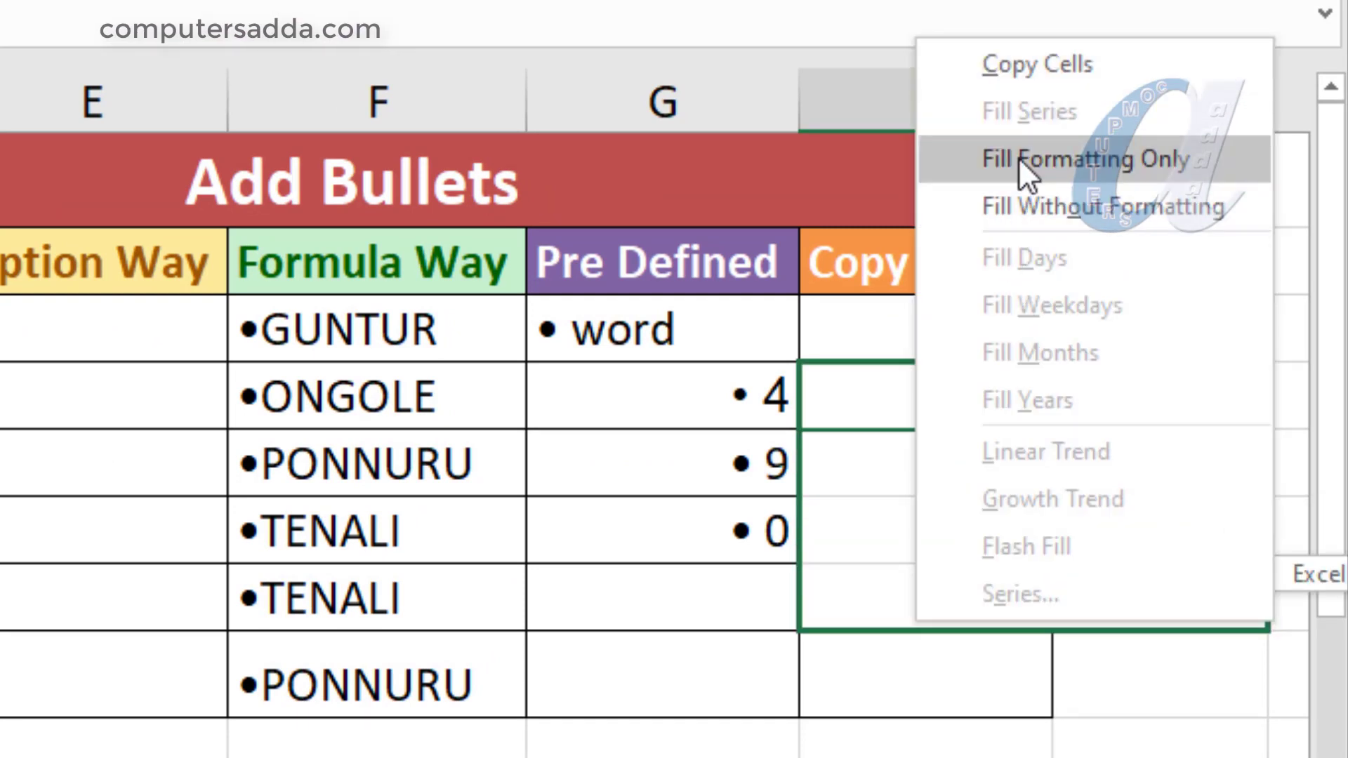